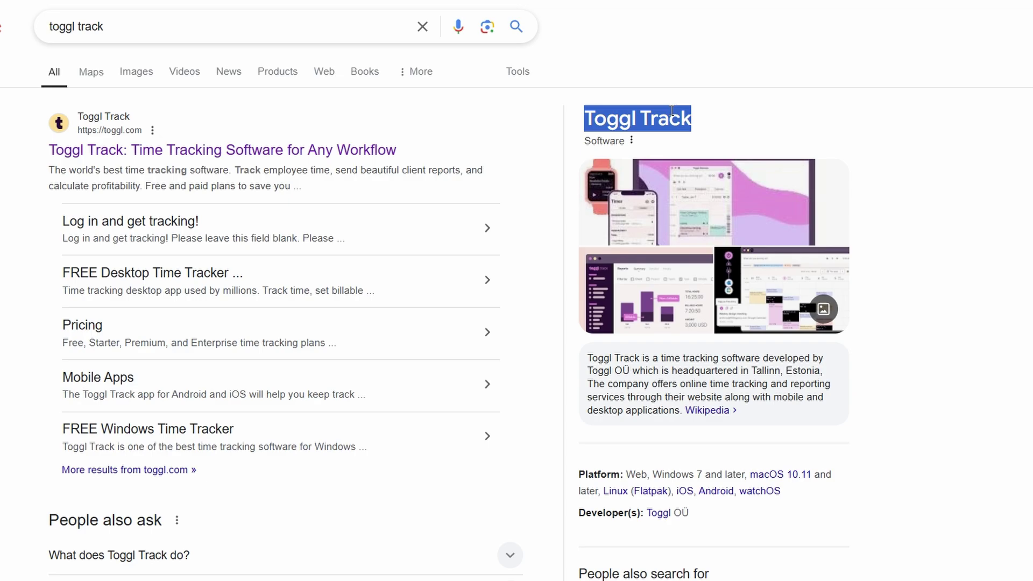
Open the Toggl Track result from the Google search for 'toggl track'
click(731, 111)
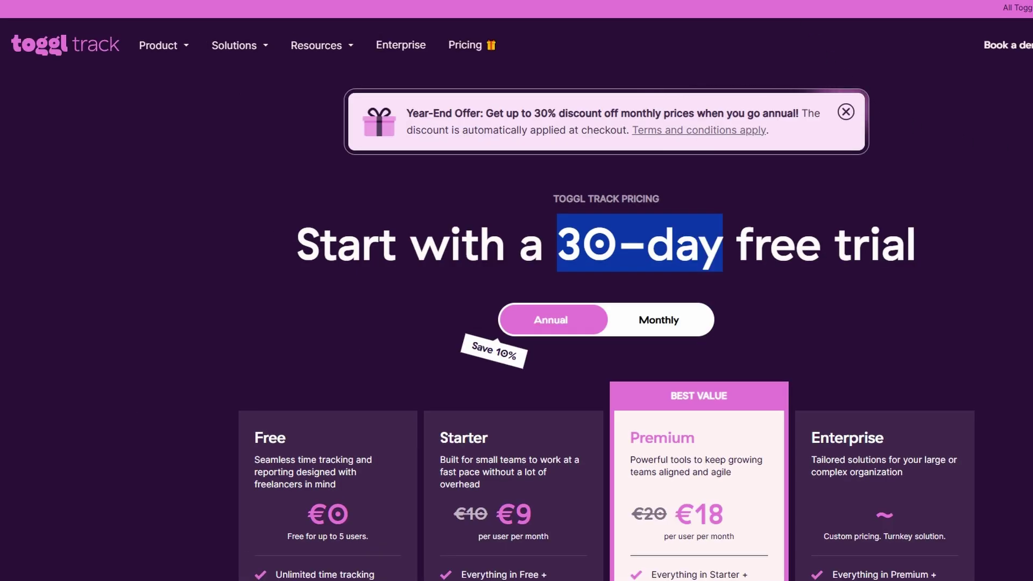
Go to the Toggl Track homepage and scroll past the customer logos to the review ratings
click(61, 43)
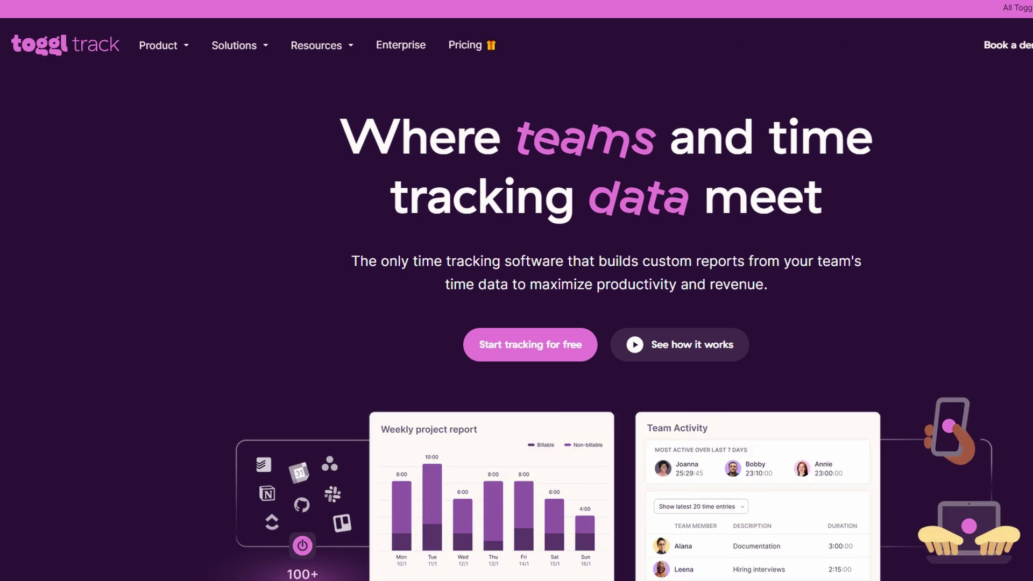
scroll(517, 291, down, 1)
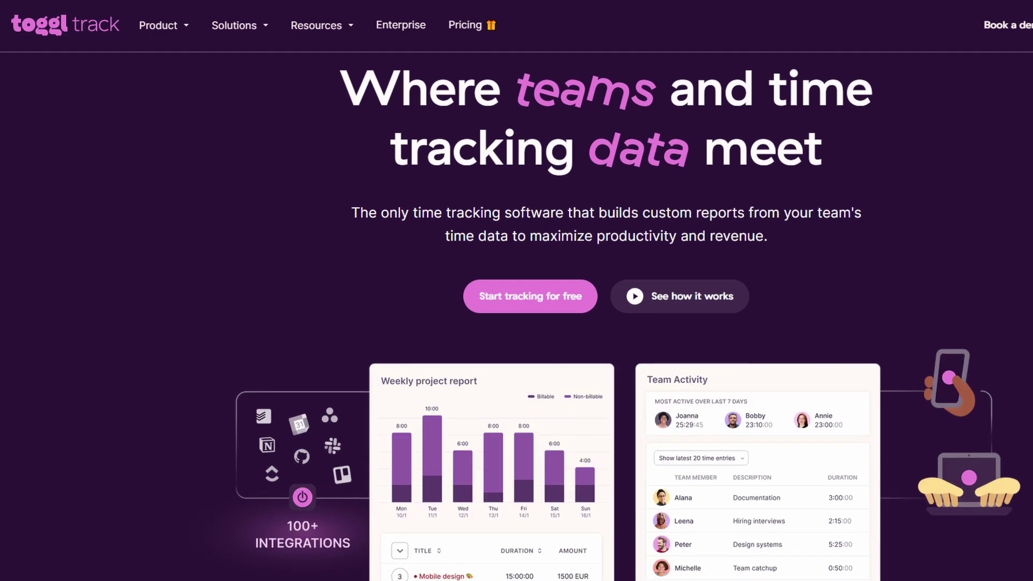
scroll(517, 291, down, 1)
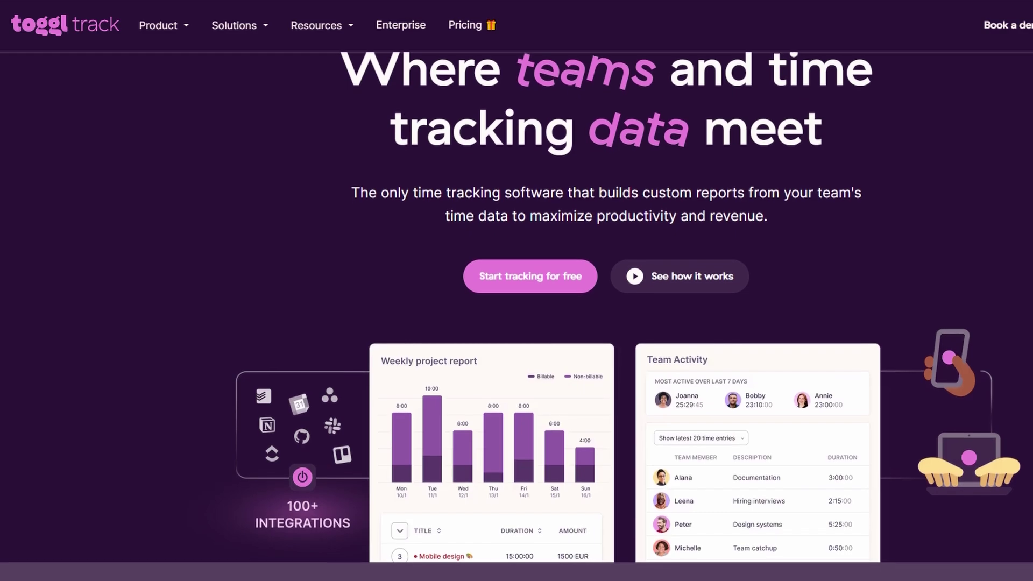
scroll(516, 290, down, 1)
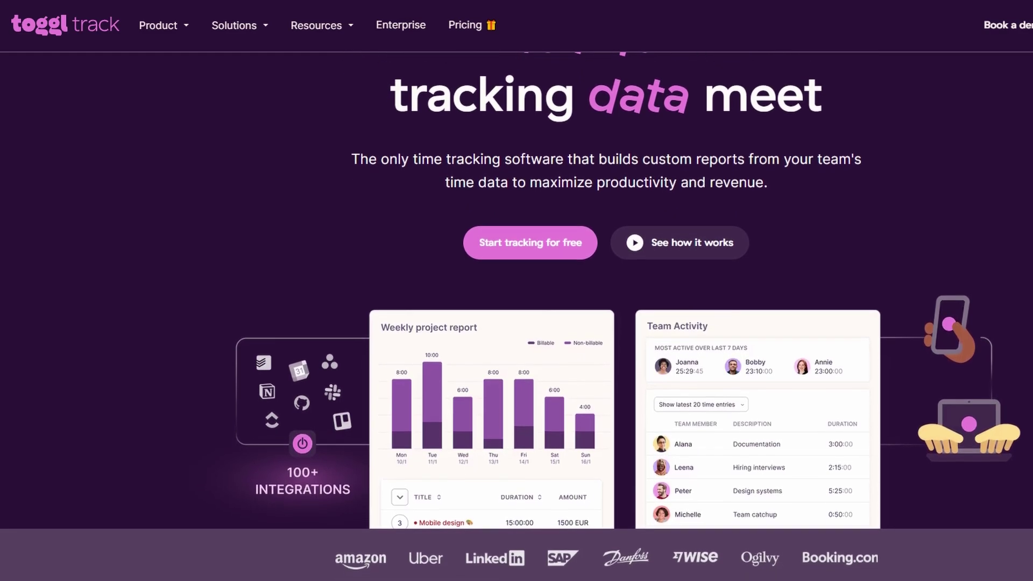
scroll(517, 290, down, 1)
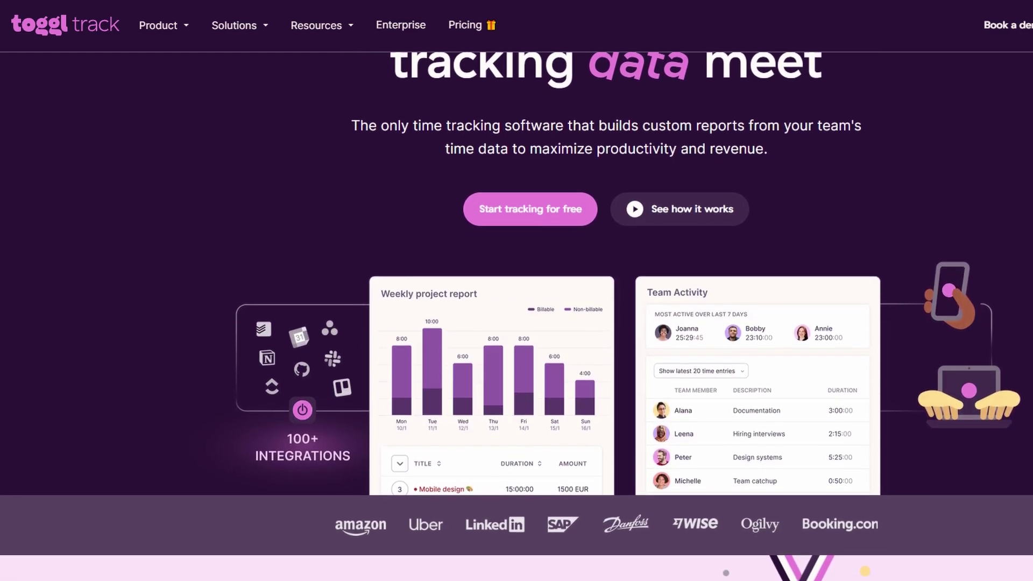
scroll(517, 291, down, 1)
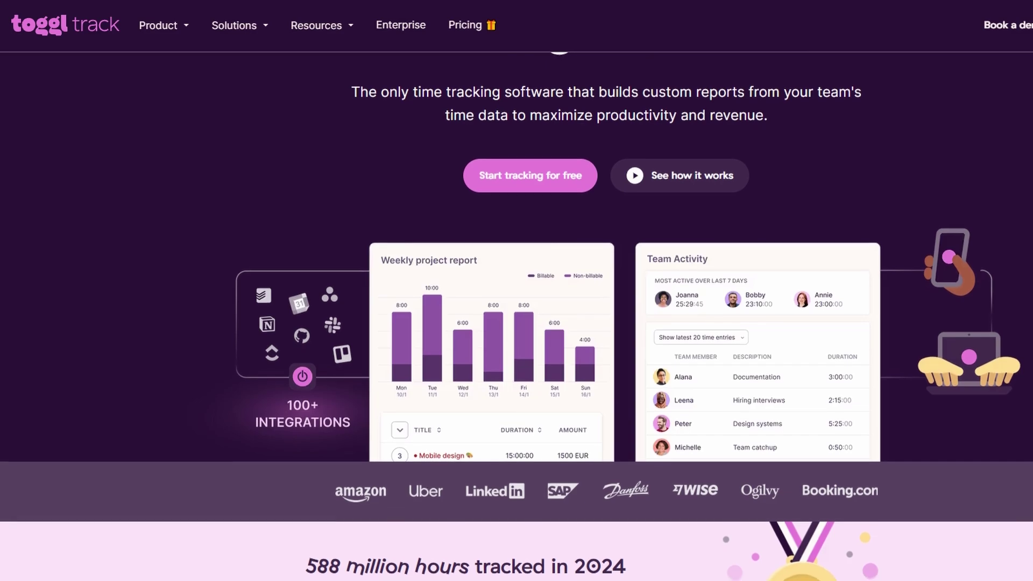
scroll(517, 291, down, 1)
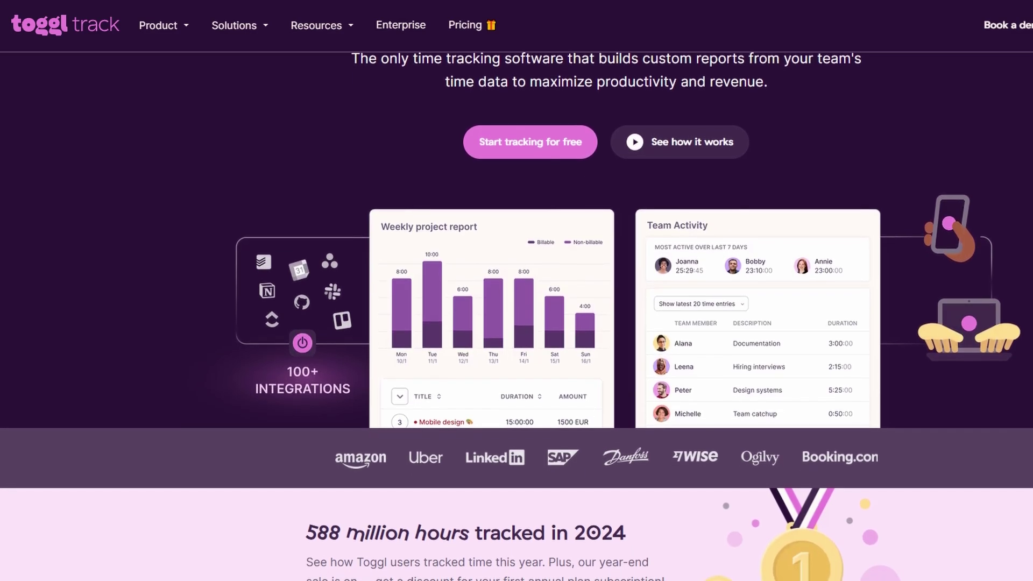
scroll(517, 291, down, 1)
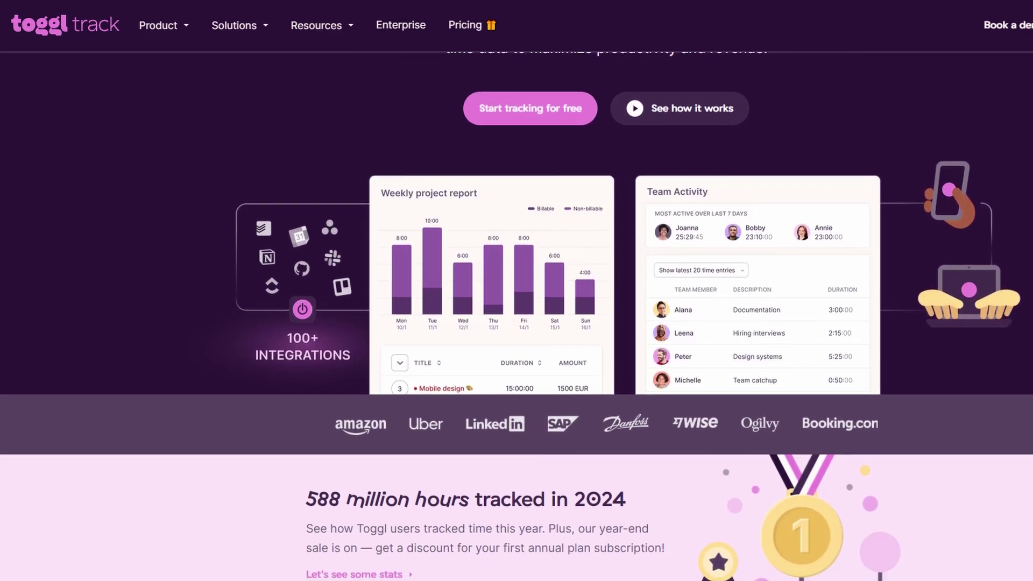
scroll(517, 291, down, 1)
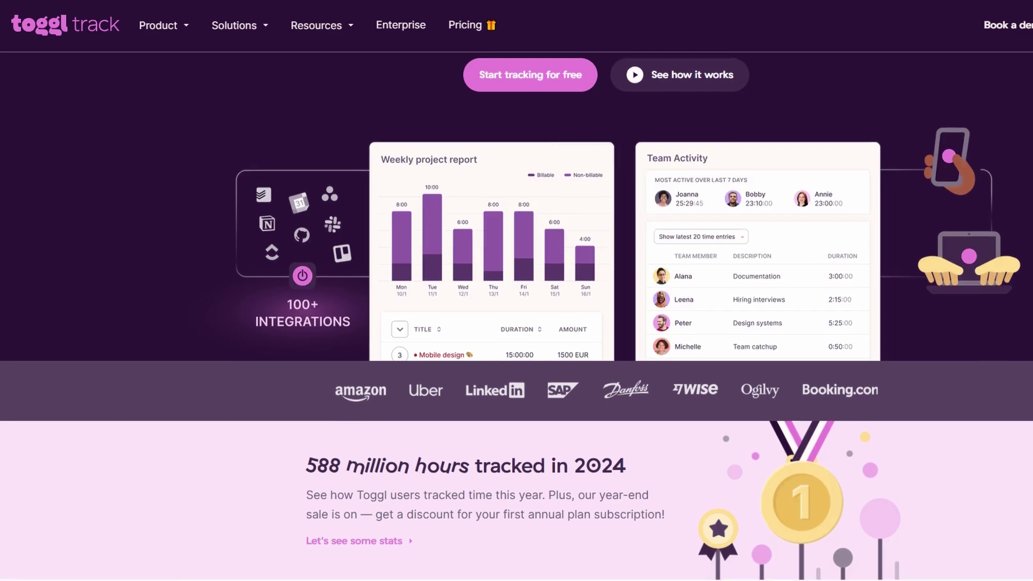
scroll(517, 291, down, 1)
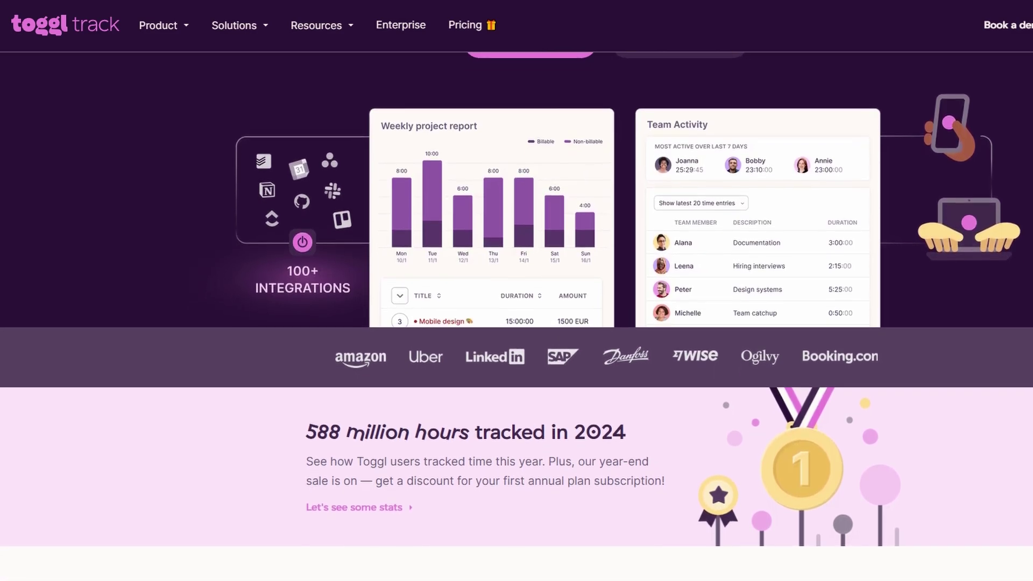
scroll(517, 291, down, 1)
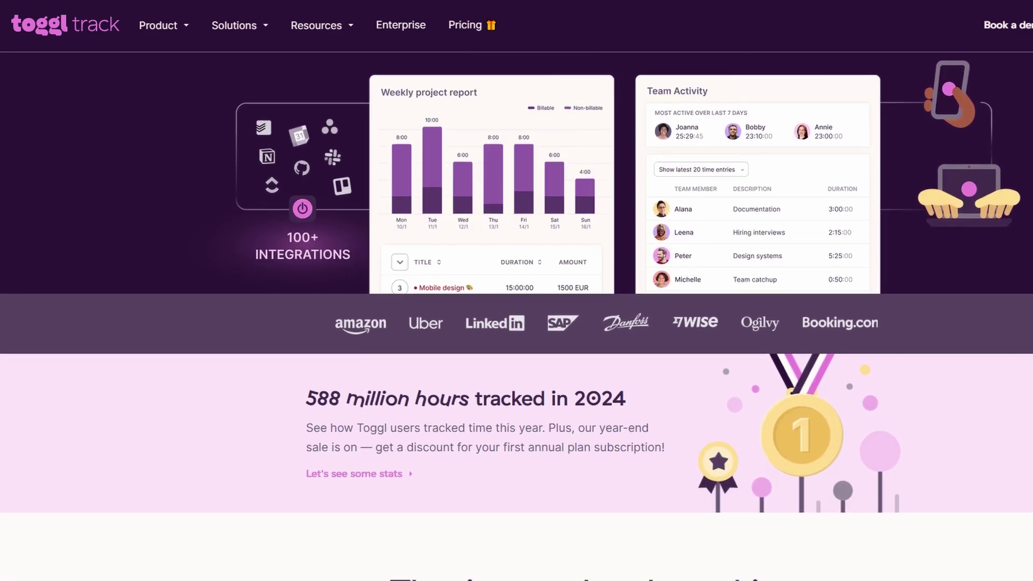
scroll(517, 291, down, 1)
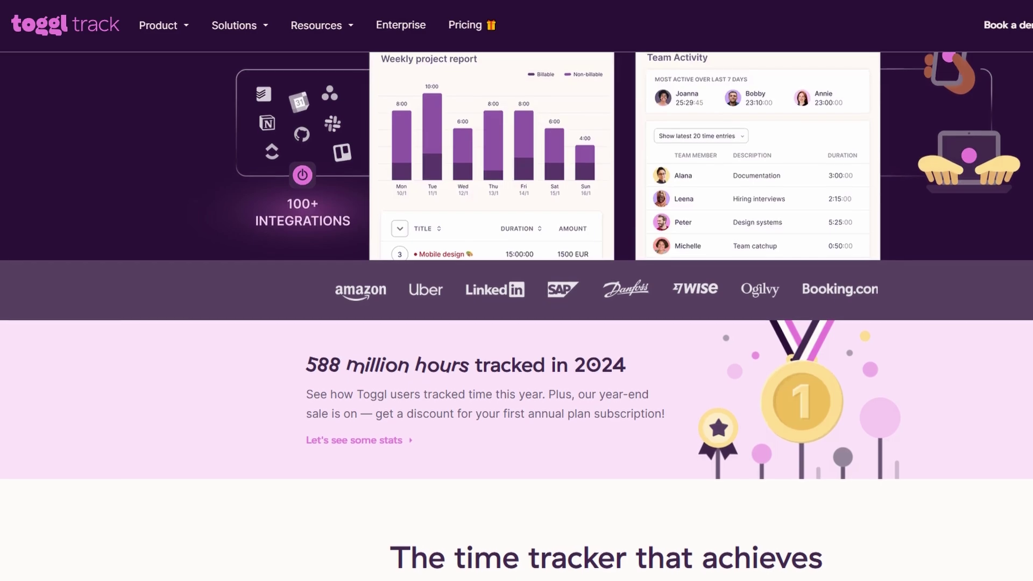
scroll(517, 291, down, 1)
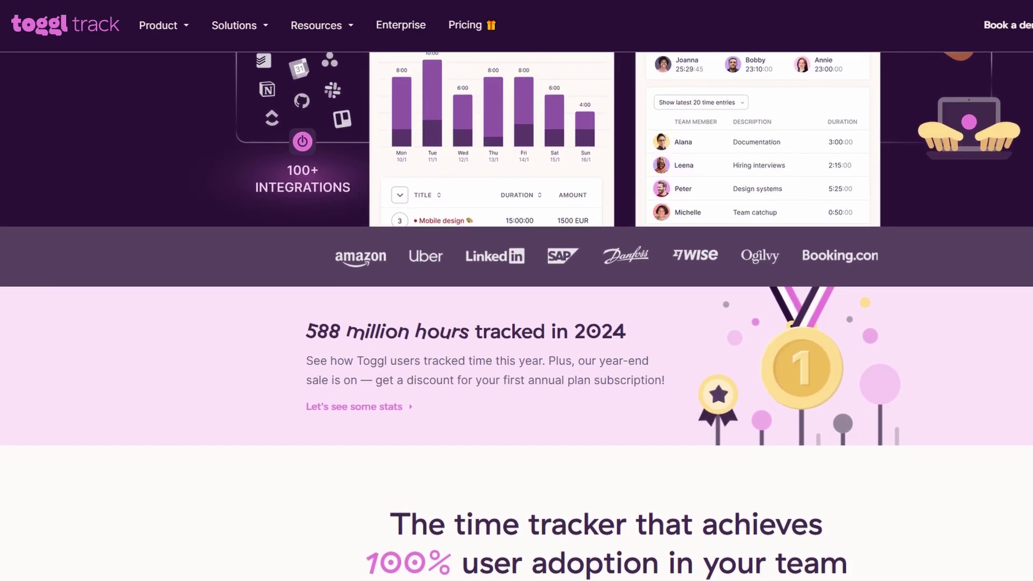
scroll(517, 291, down, 1)
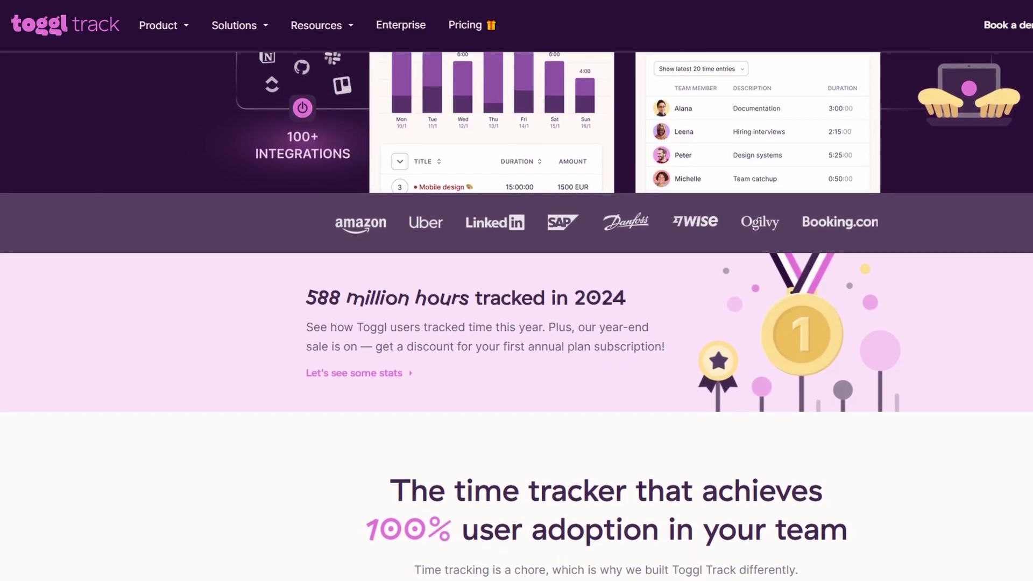
scroll(516, 290, down, 1)
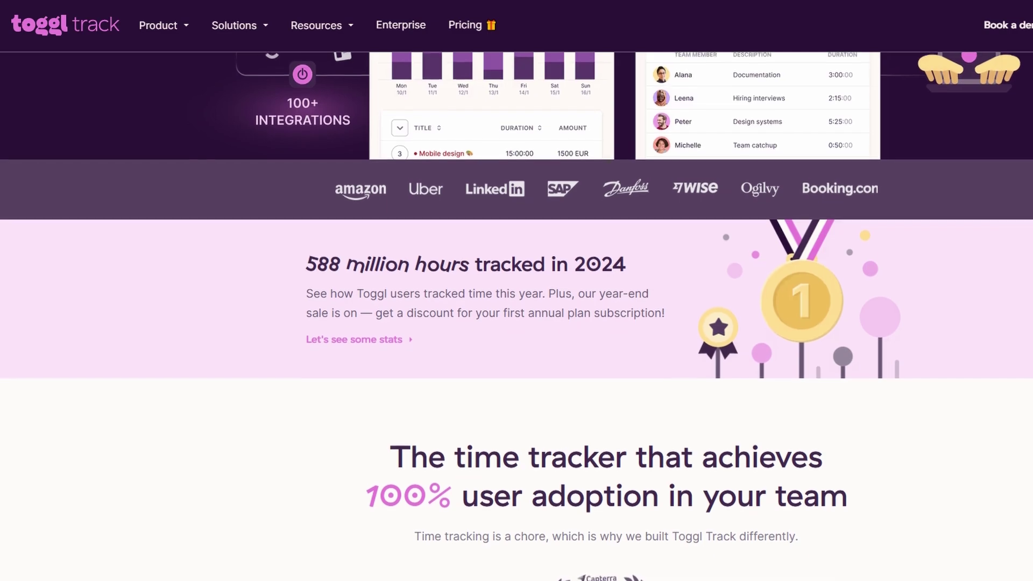
scroll(516, 291, down, 1)
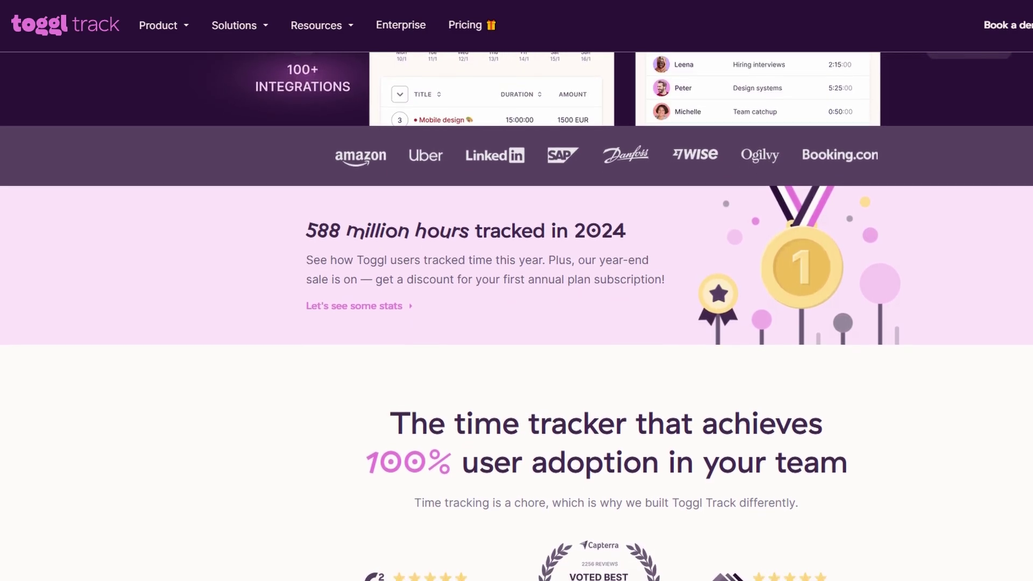
scroll(517, 290, down, 1)
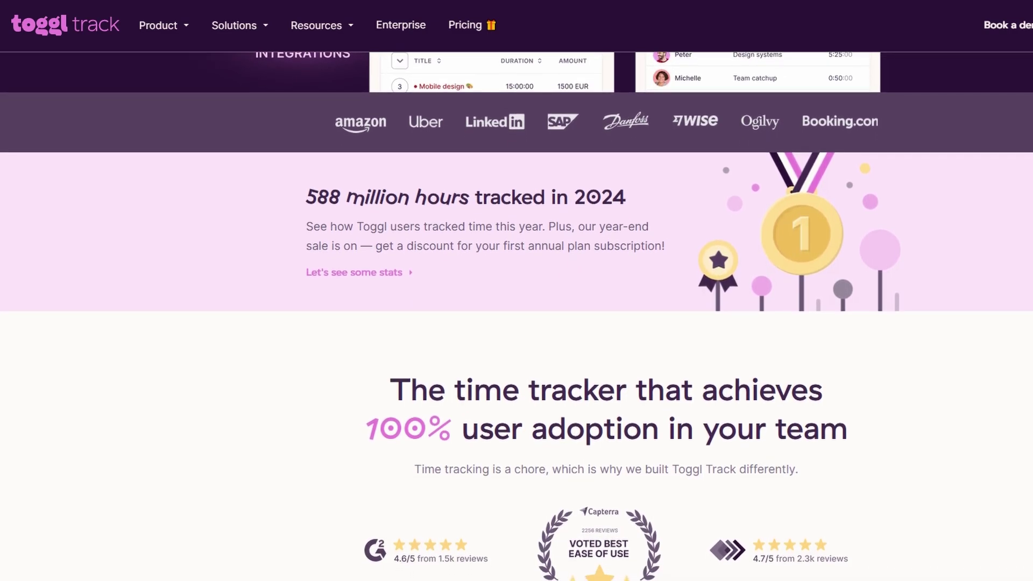
scroll(516, 291, down, 1)
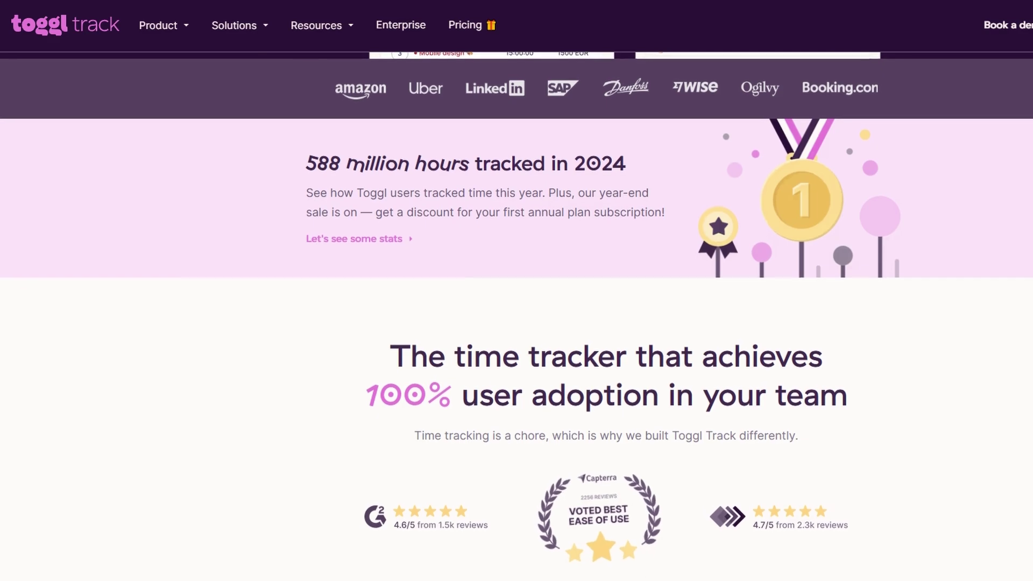
scroll(517, 290, down, 1)
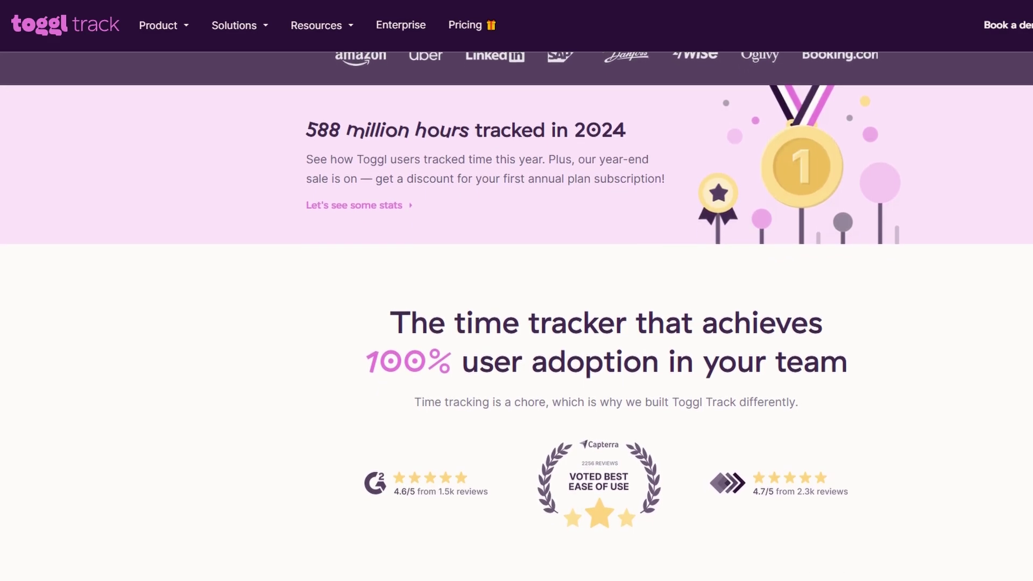
Scroll through the feature carousel to the 80 hours, 100% and 6X case-study cards
scroll(517, 291, down, 1)
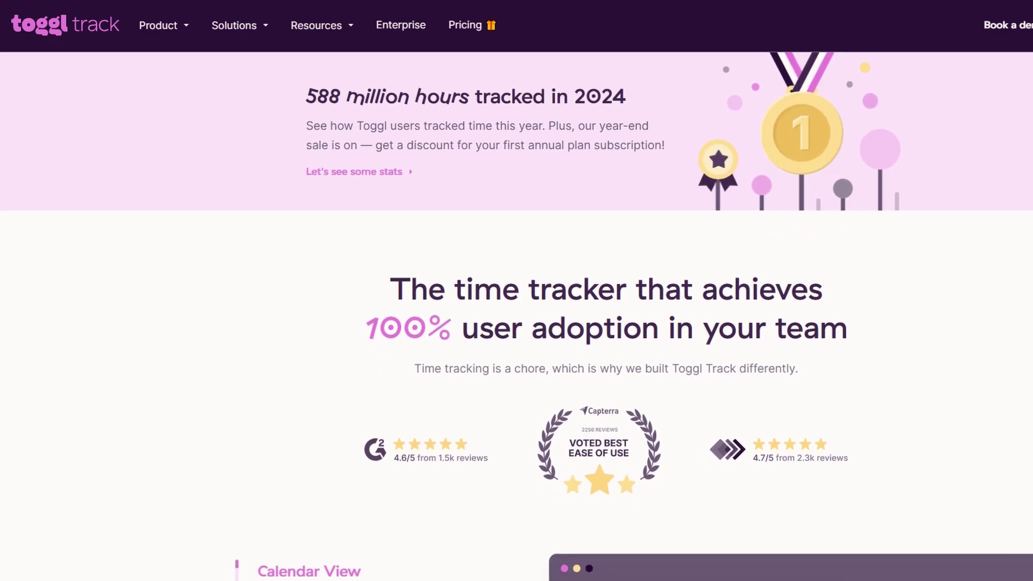
scroll(517, 290, down, 1)
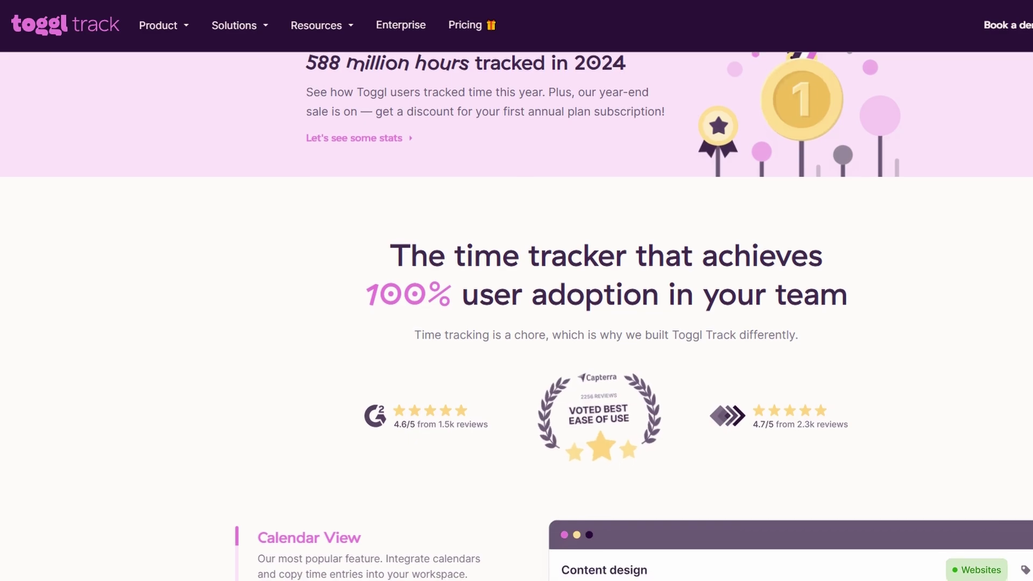
scroll(517, 291, down, 1)
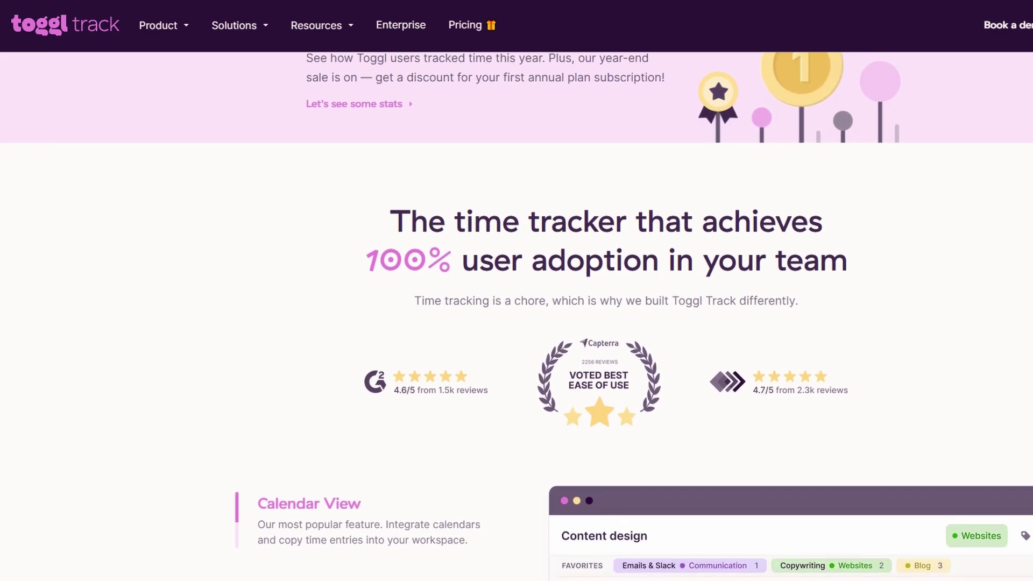
scroll(517, 291, down, 1)
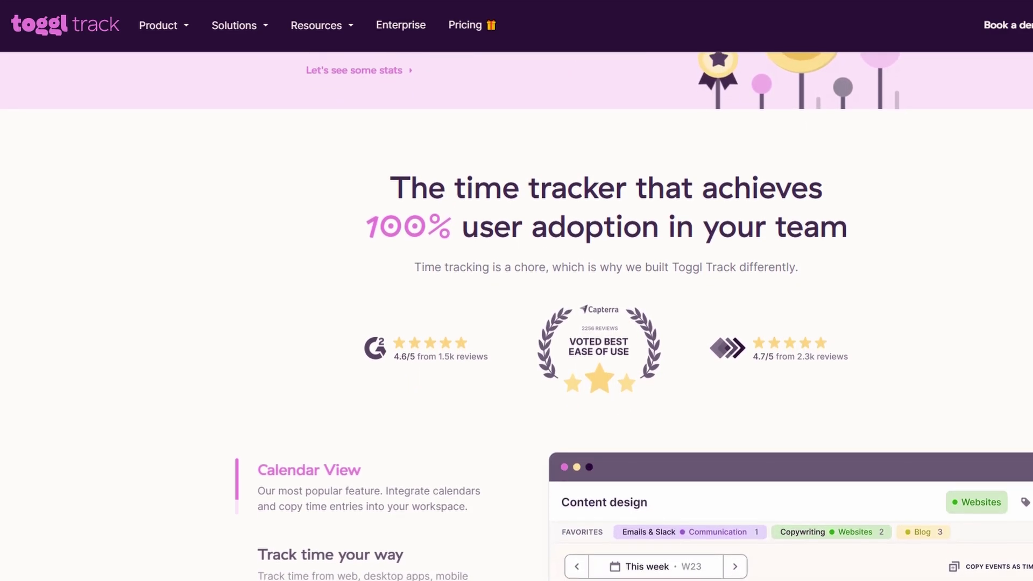
scroll(516, 290, down, 1)
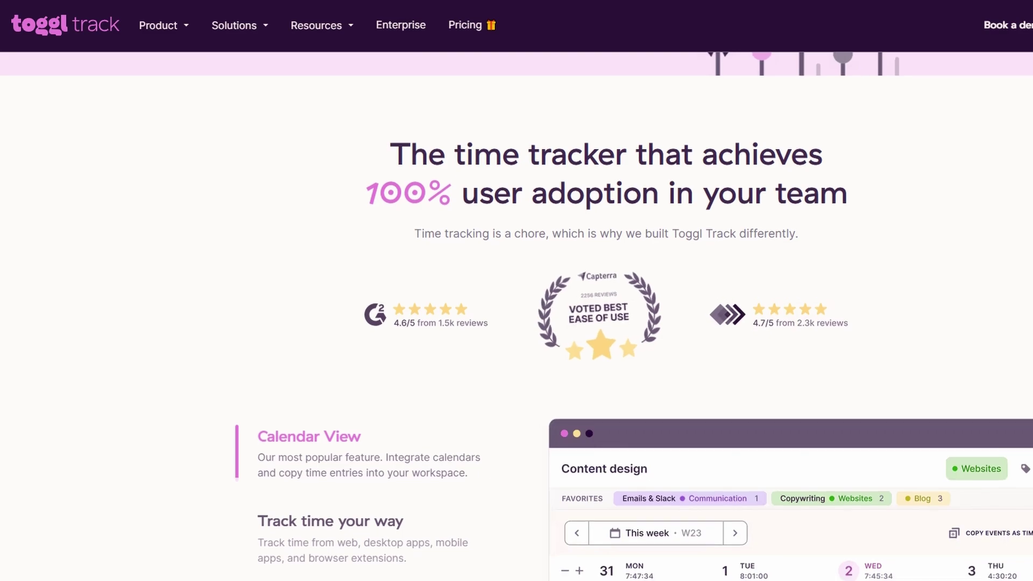
scroll(517, 291, down, 1)
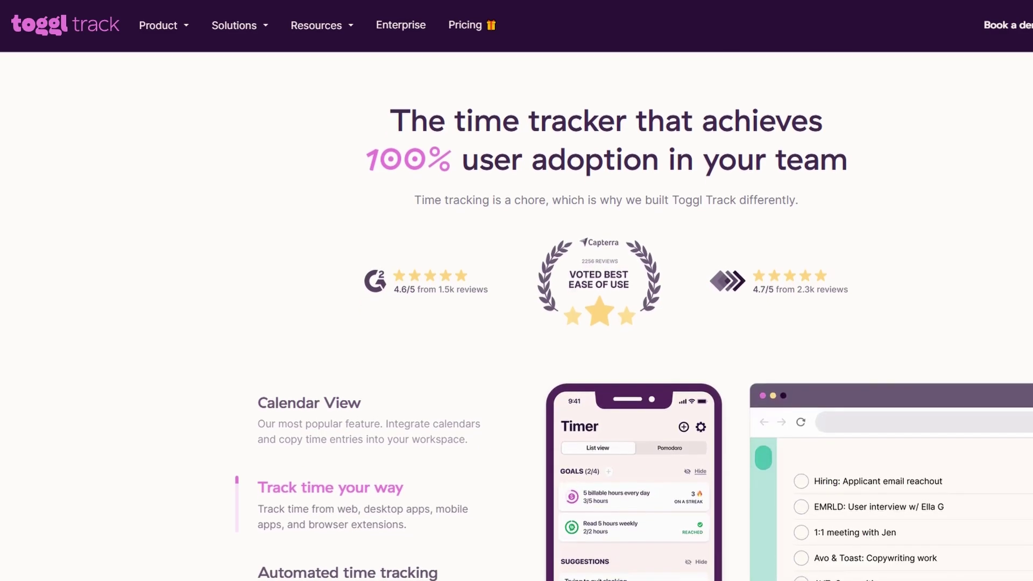
scroll(517, 291, down, 1)
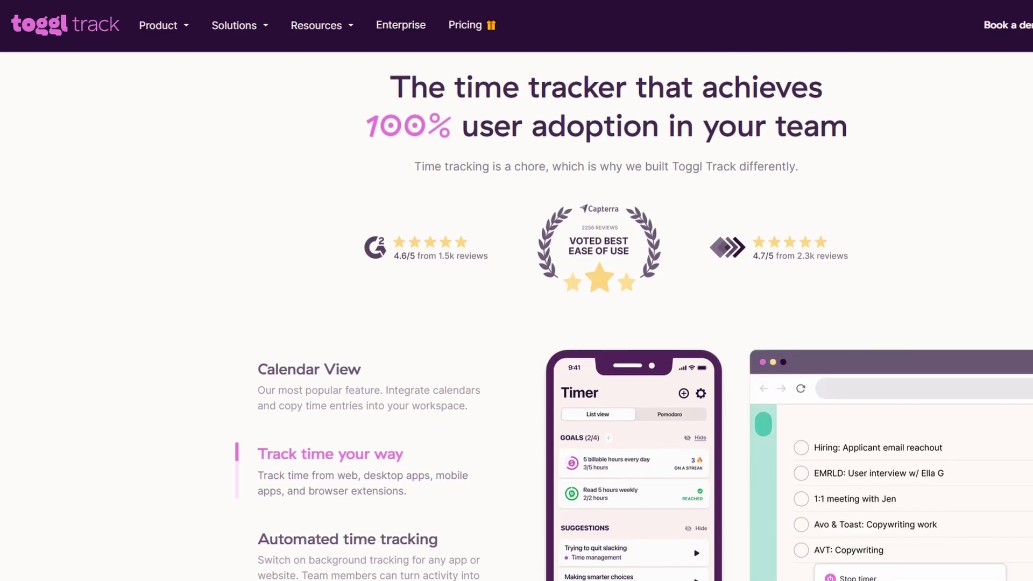
scroll(517, 290, down, 1)
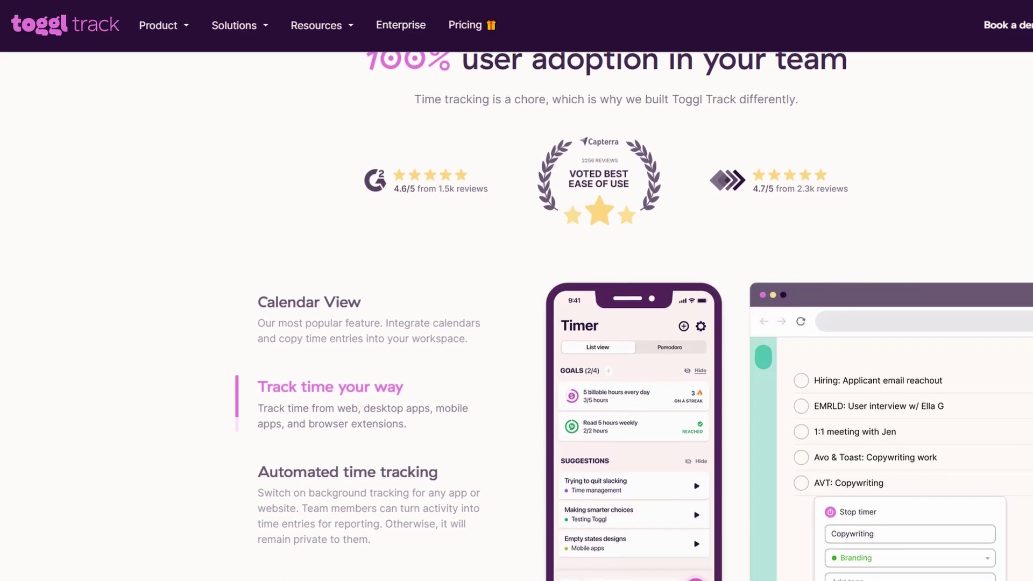
scroll(516, 291, down, 1)
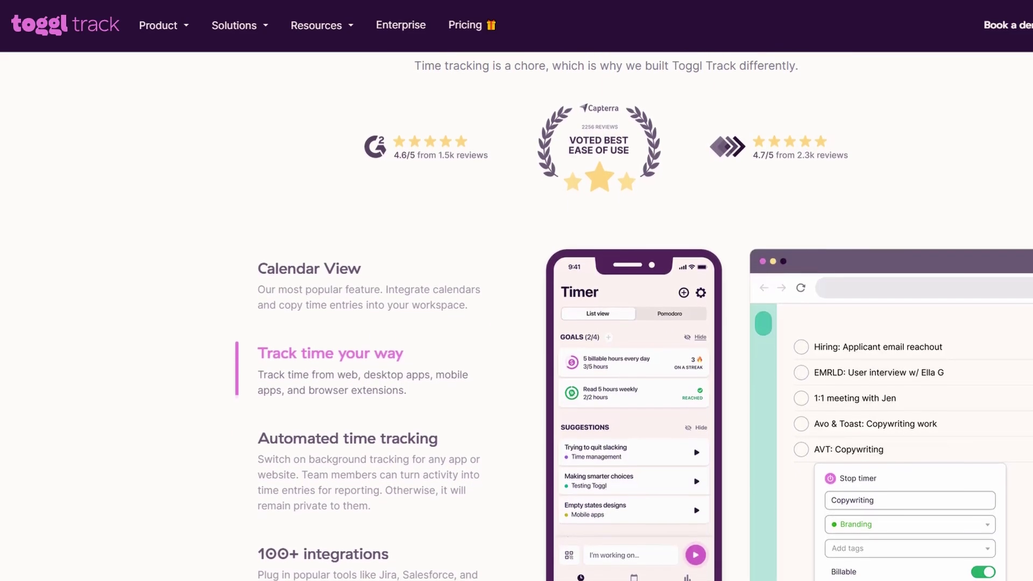
scroll(517, 290, down, 1)
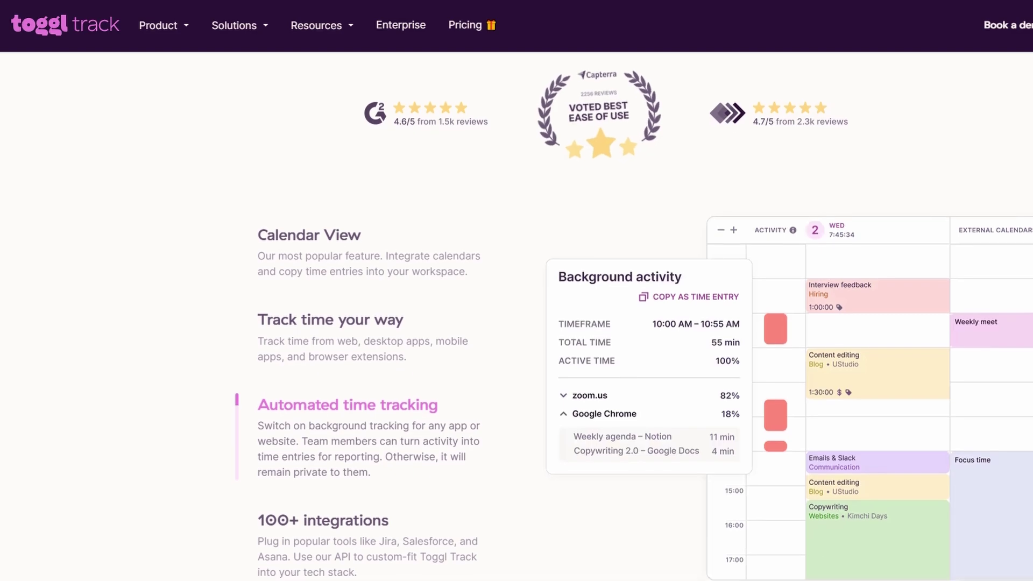
scroll(517, 291, down, 1)
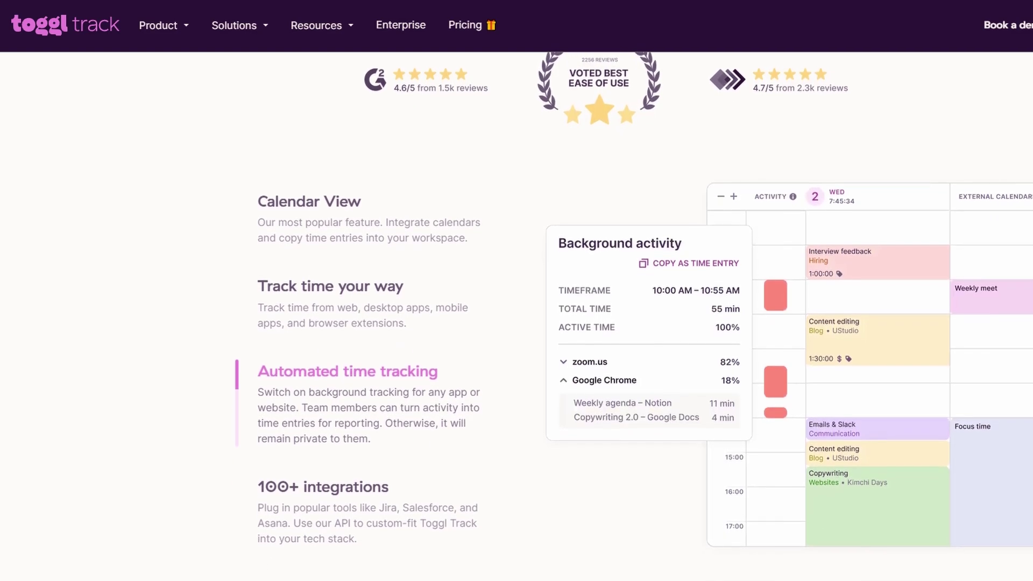
scroll(517, 290, down, 1)
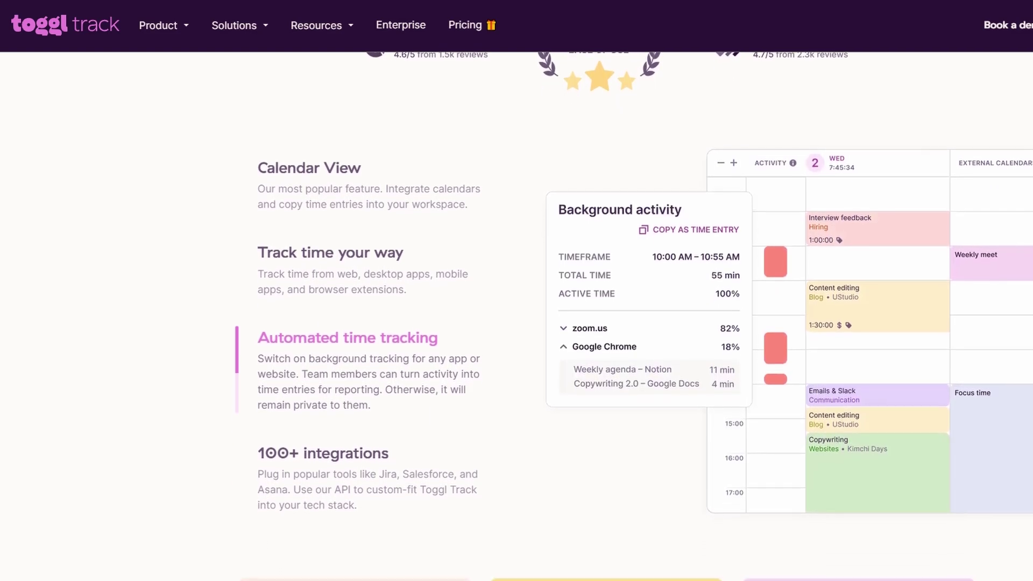
scroll(517, 291, down, 1)
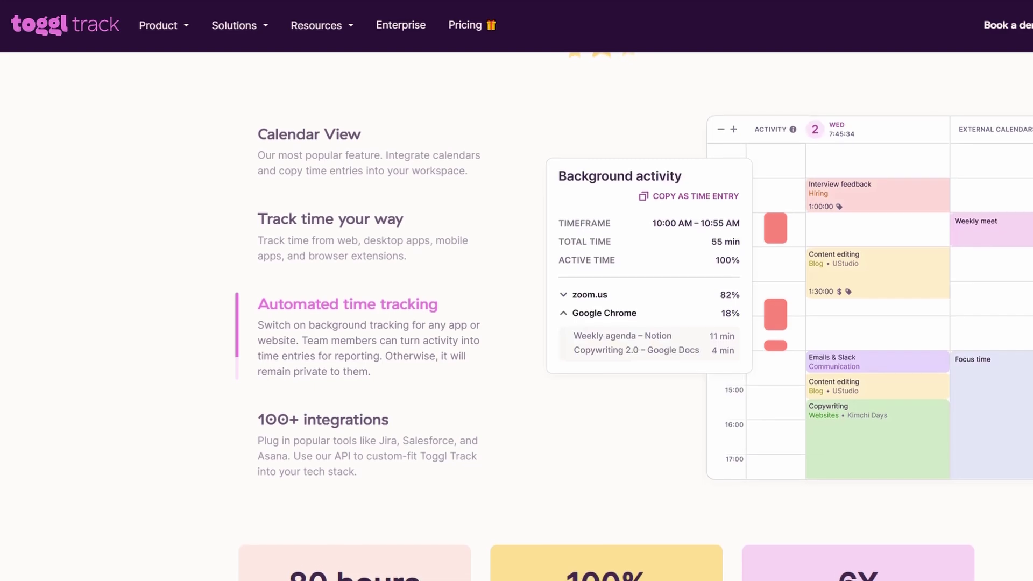
scroll(517, 291, down, 1)
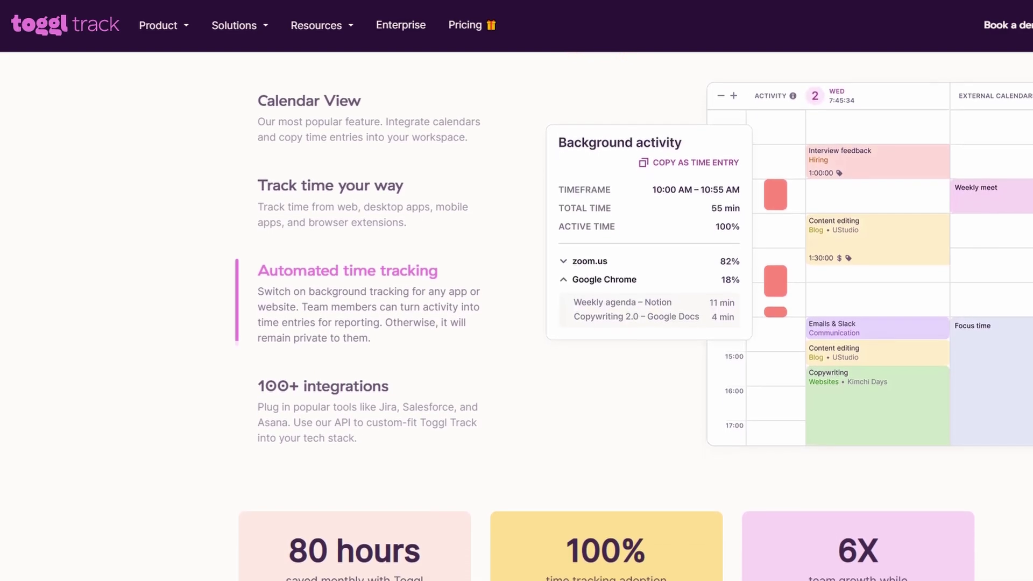
scroll(517, 291, down, 1)
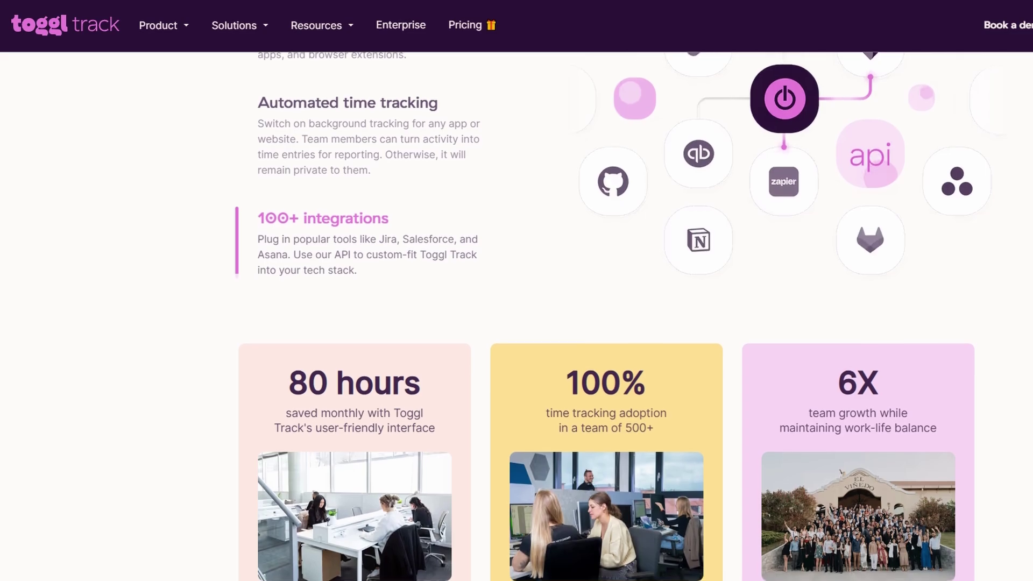
scroll(517, 317, down, 1)
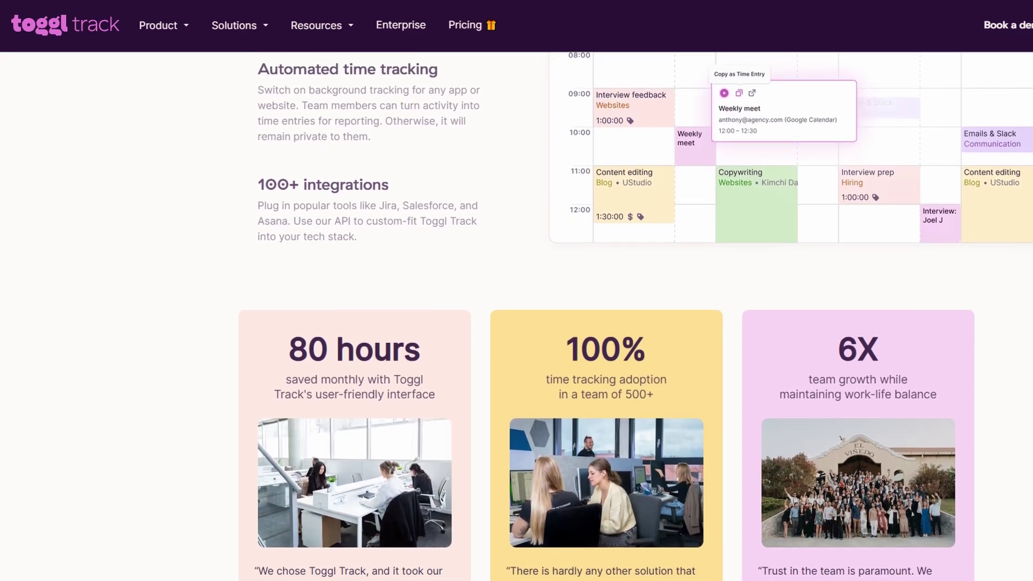
scroll(516, 317, down, 1)
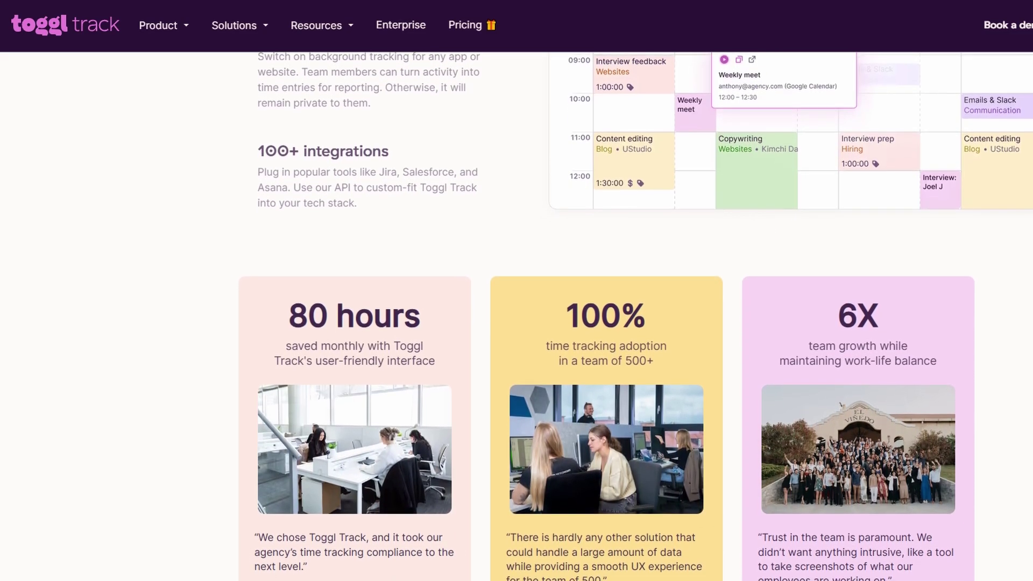
scroll(517, 318, down, 1)
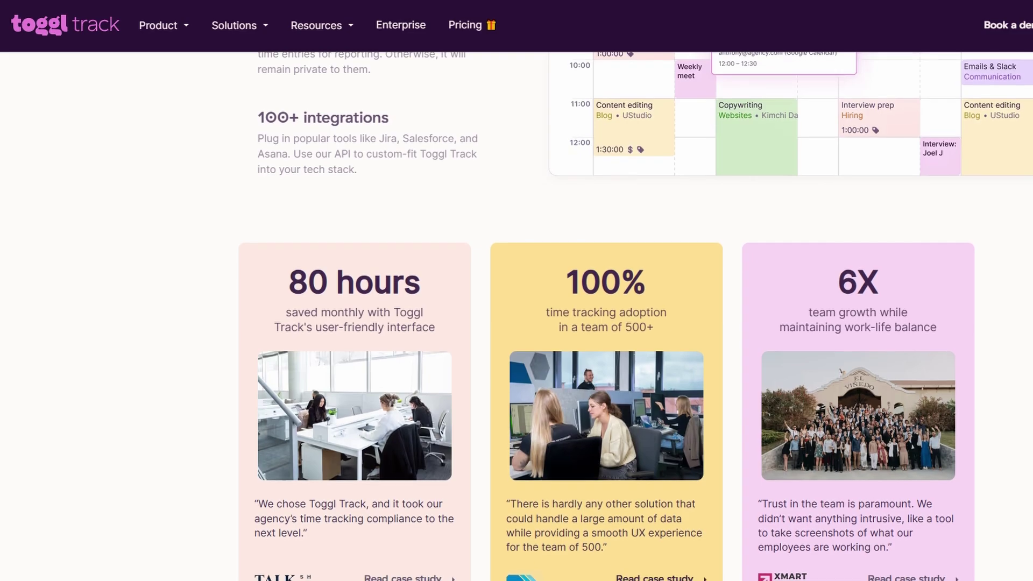
scroll(516, 317, down, 1)
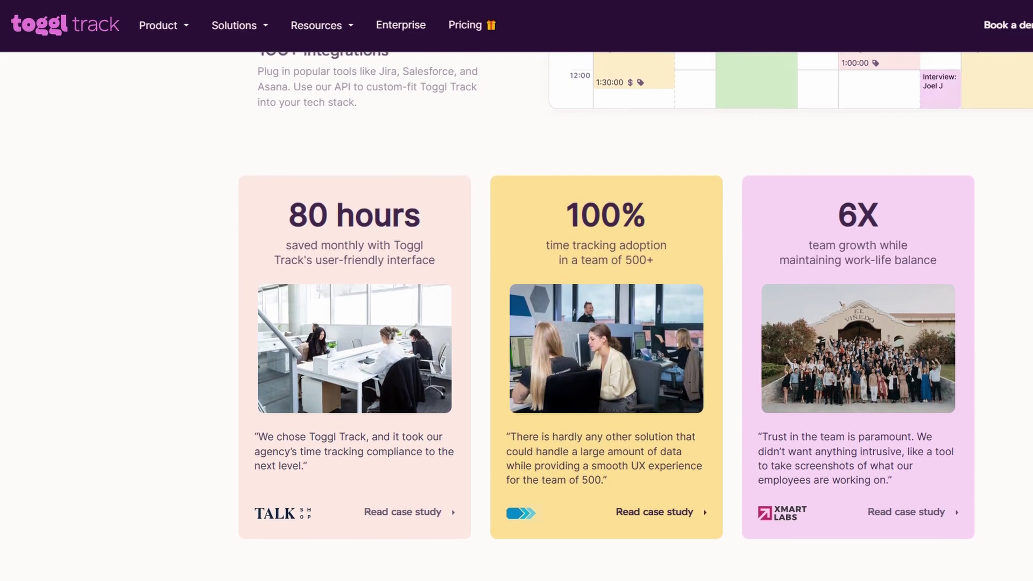
Scroll down through the homepage's reports and plans sections
scroll(517, 318, down, 1)
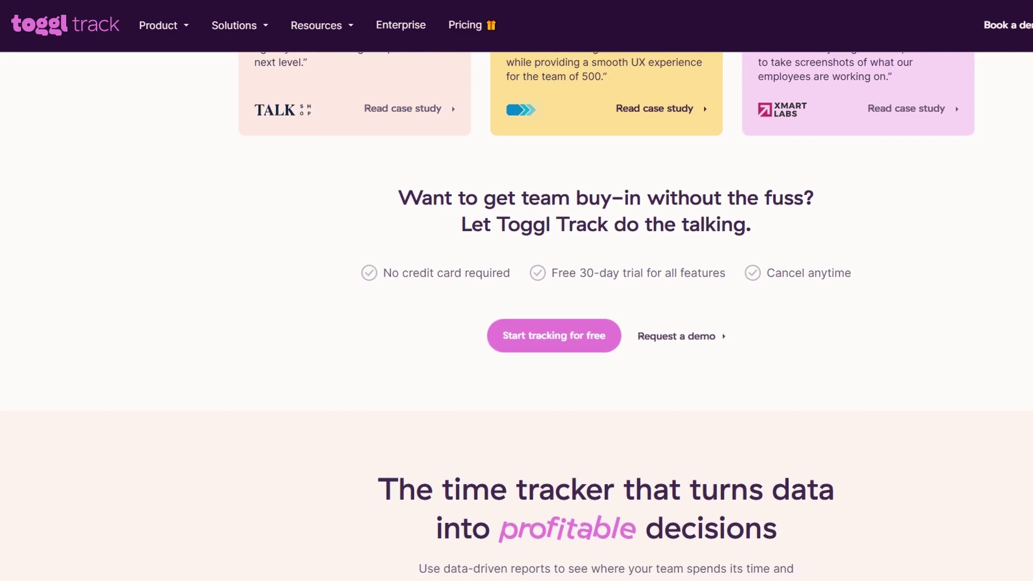
scroll(517, 316, down, 1)
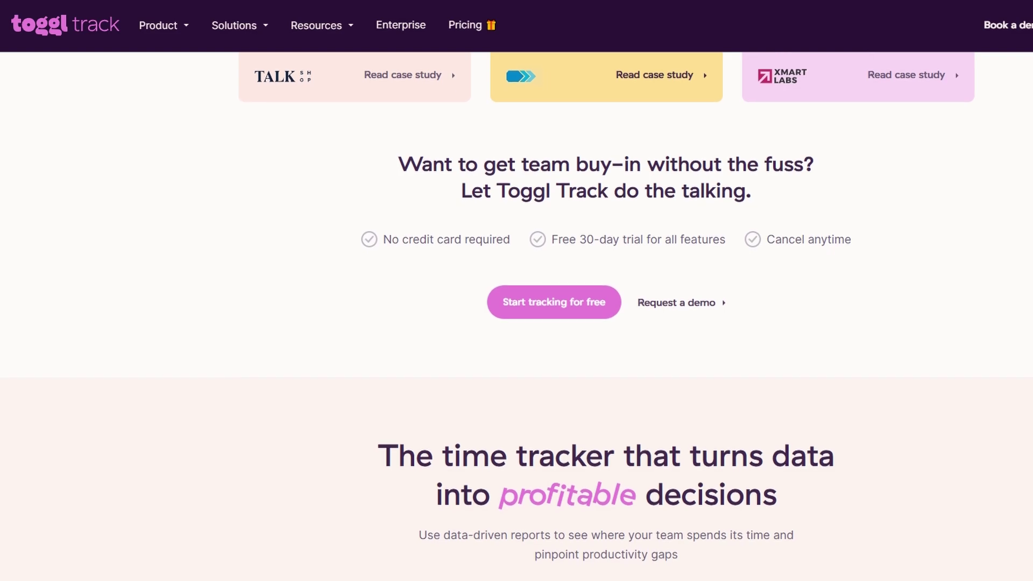
scroll(517, 317, down, 1)
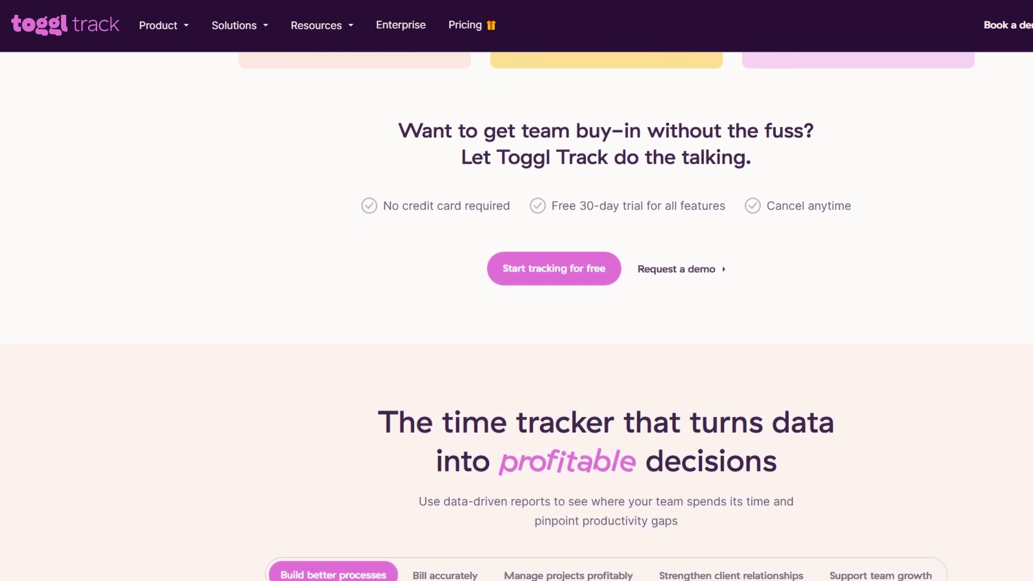
scroll(517, 316, down, 1)
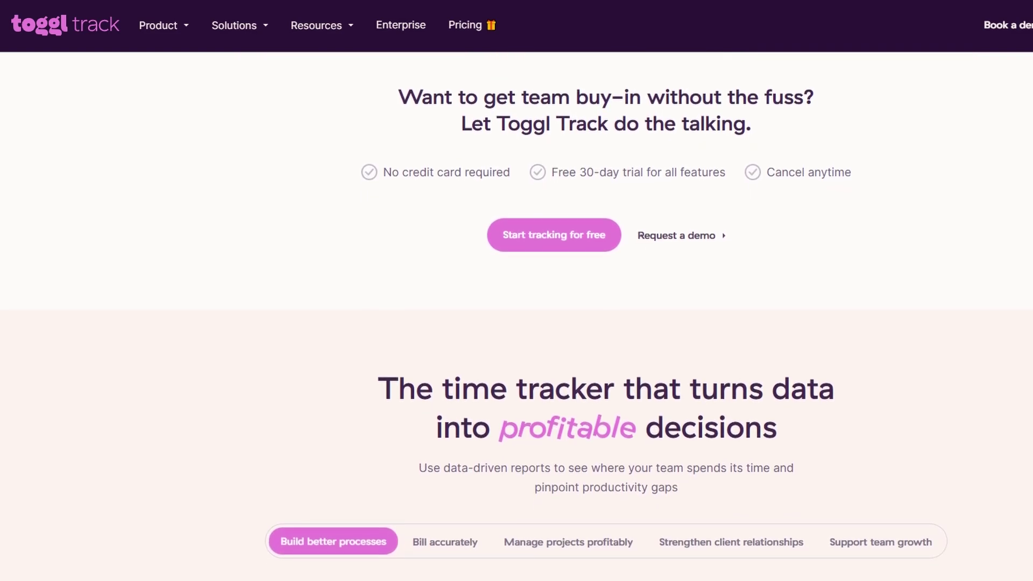
scroll(517, 317, down, 1)
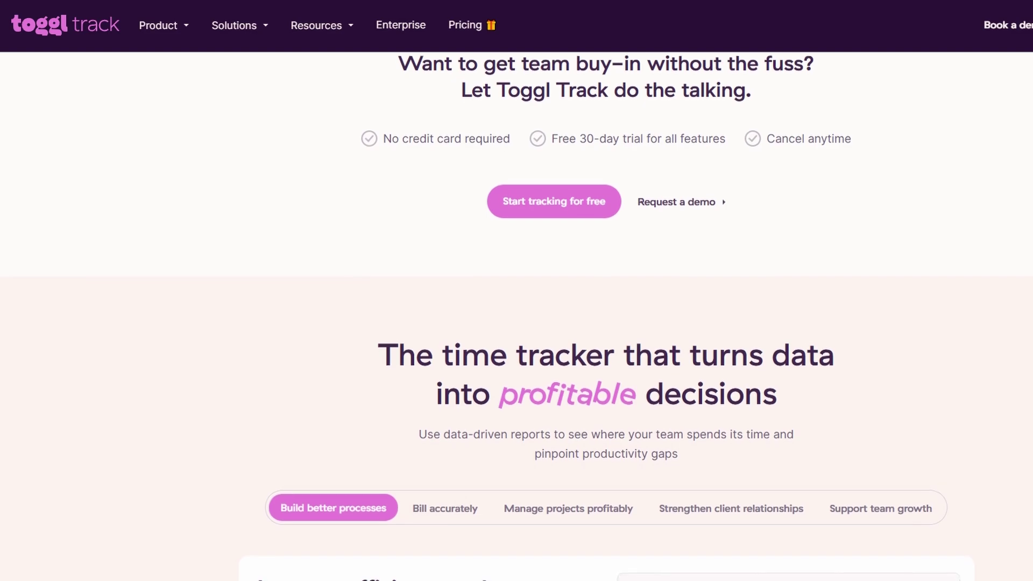
scroll(517, 316, down, 1)
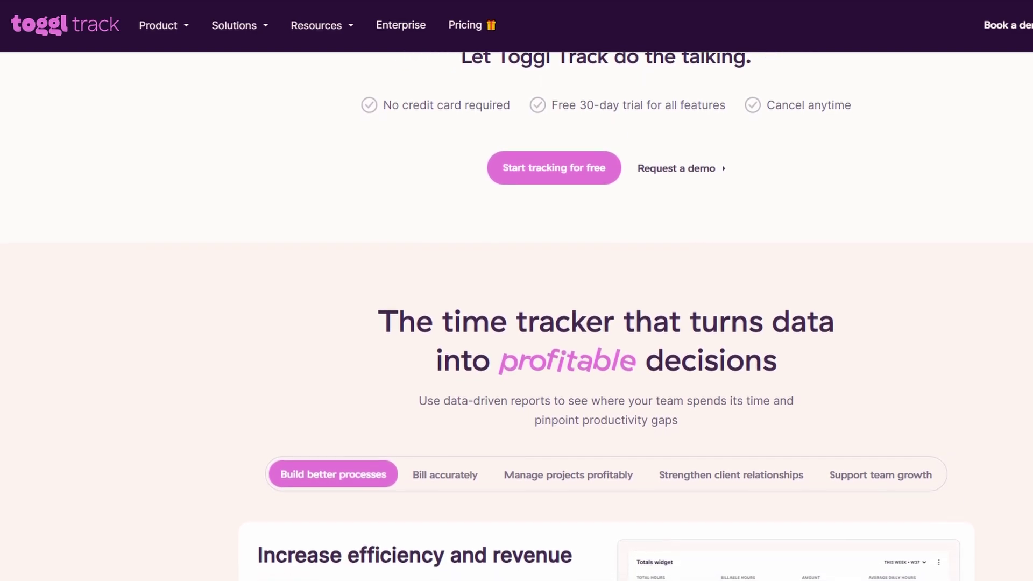
scroll(517, 317, down, 1)
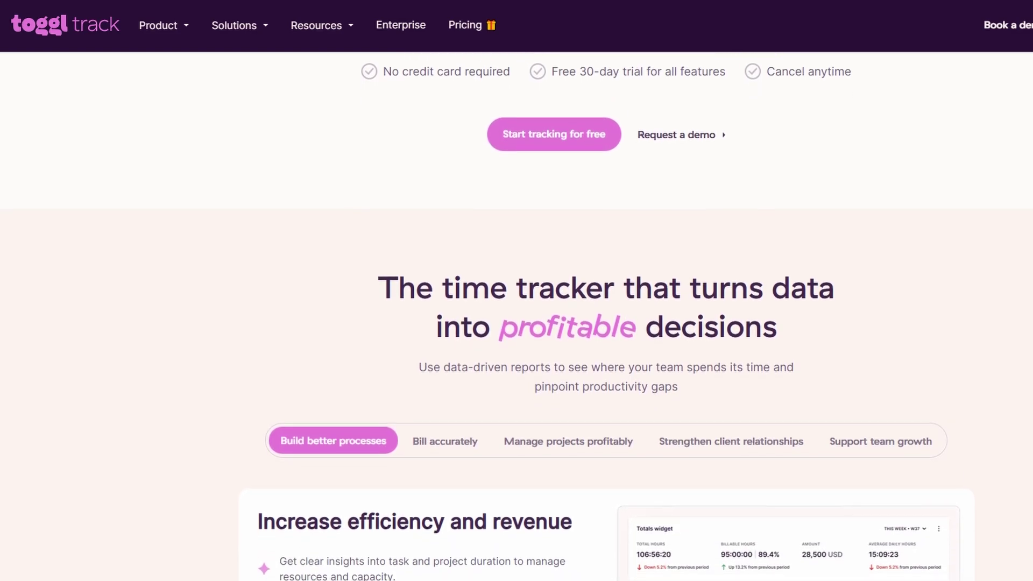
scroll(517, 317, down, 1)
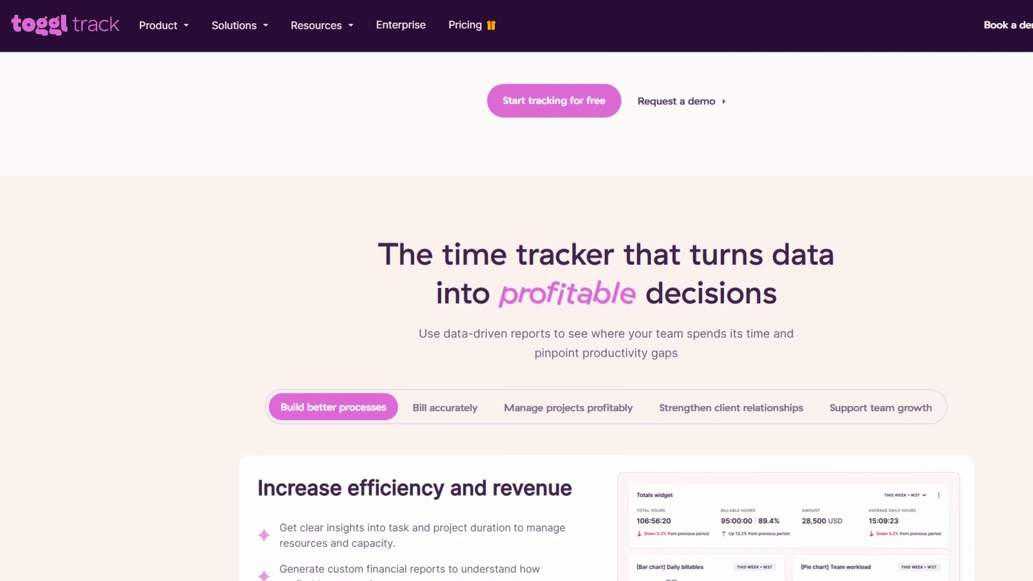
scroll(517, 317, down, 1)
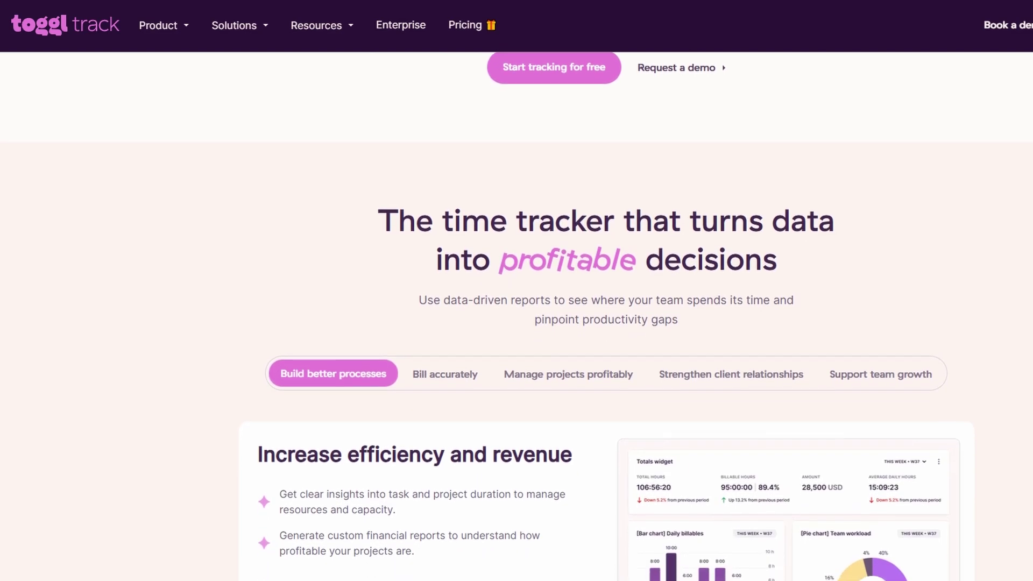
scroll(517, 317, down, 1)
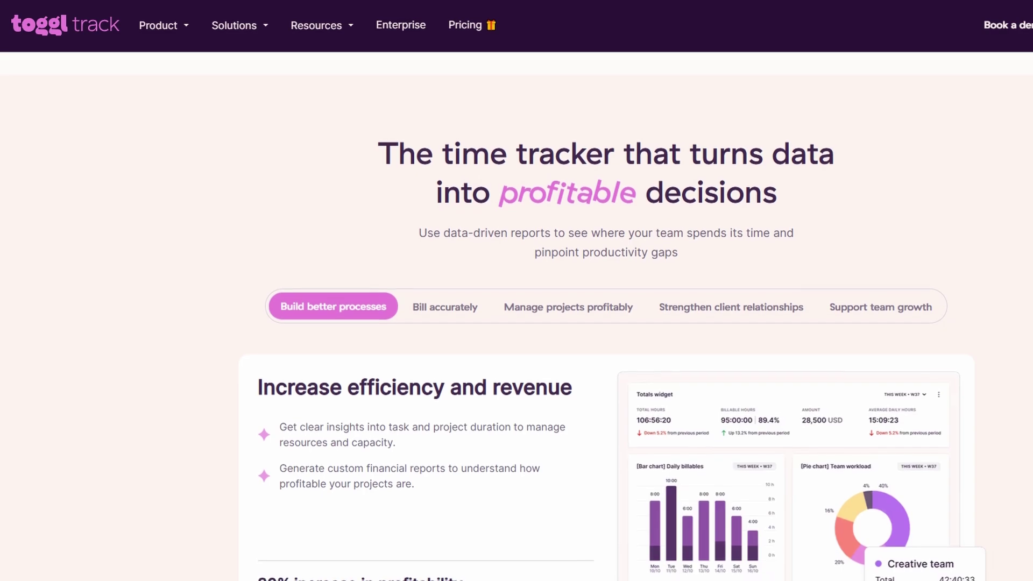
scroll(517, 317, down, 1)
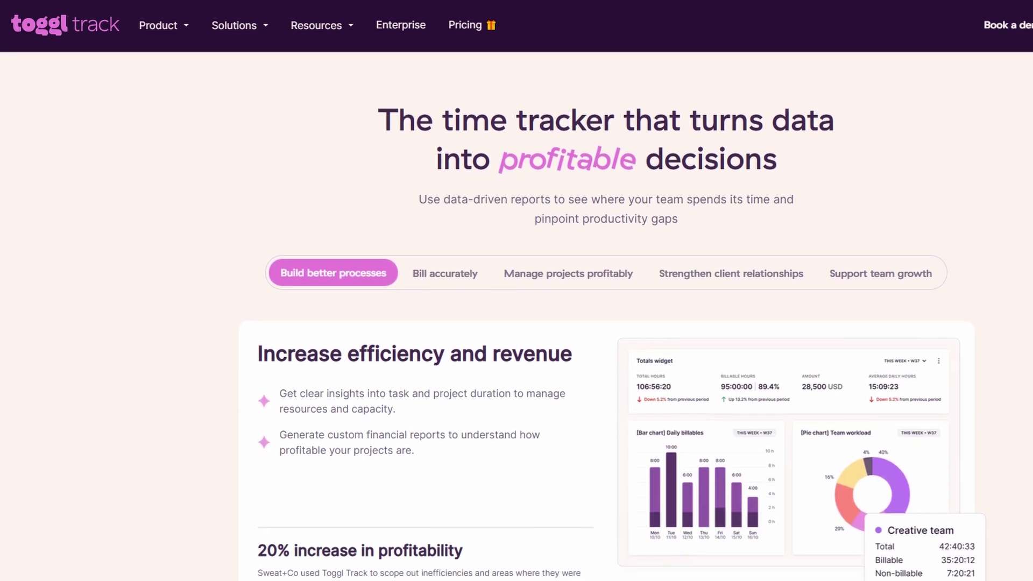
scroll(516, 316, down, 2)
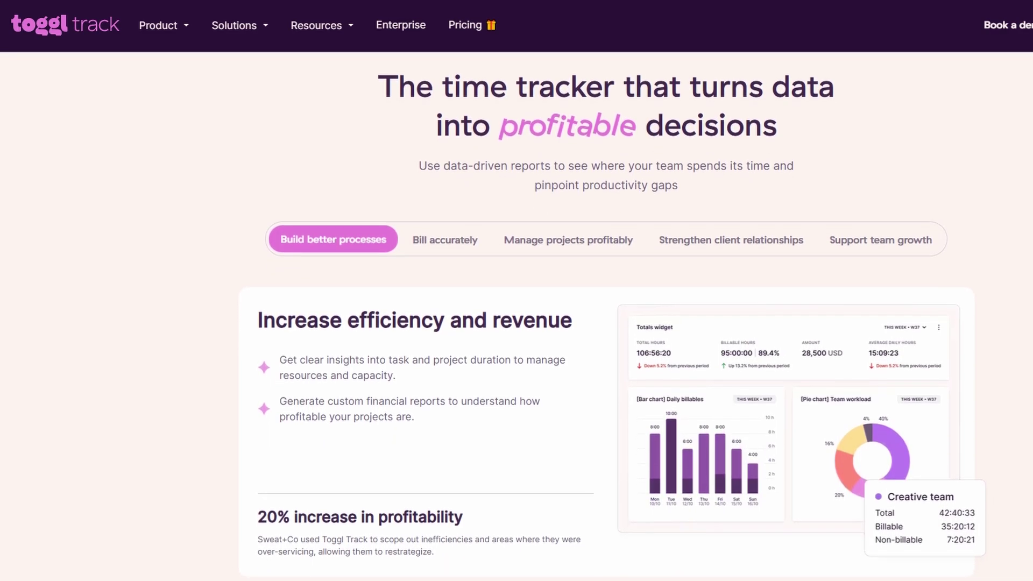
scroll(516, 317, down, 2)
scroll(517, 316, down, 2)
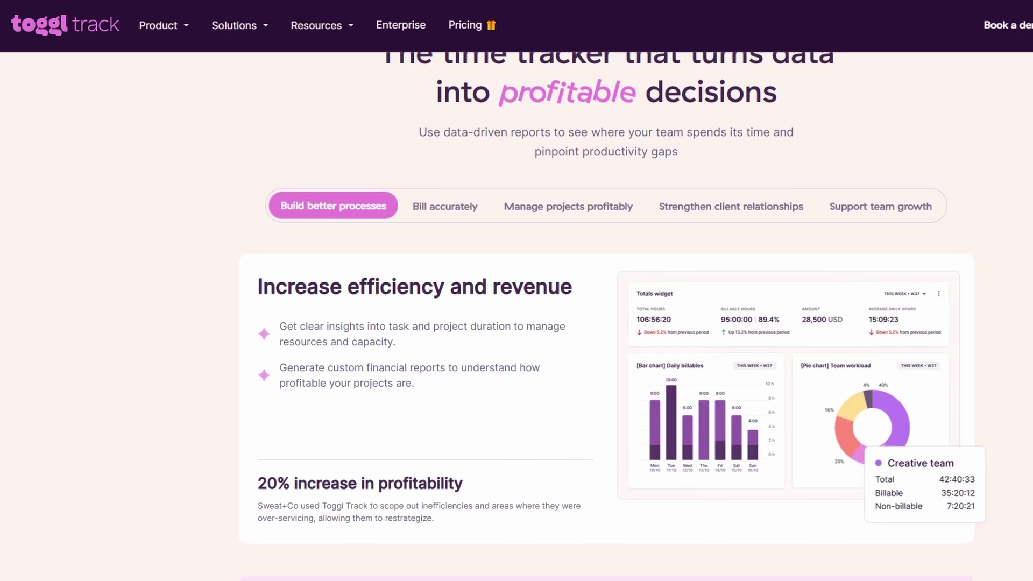
scroll(517, 317, down, 1)
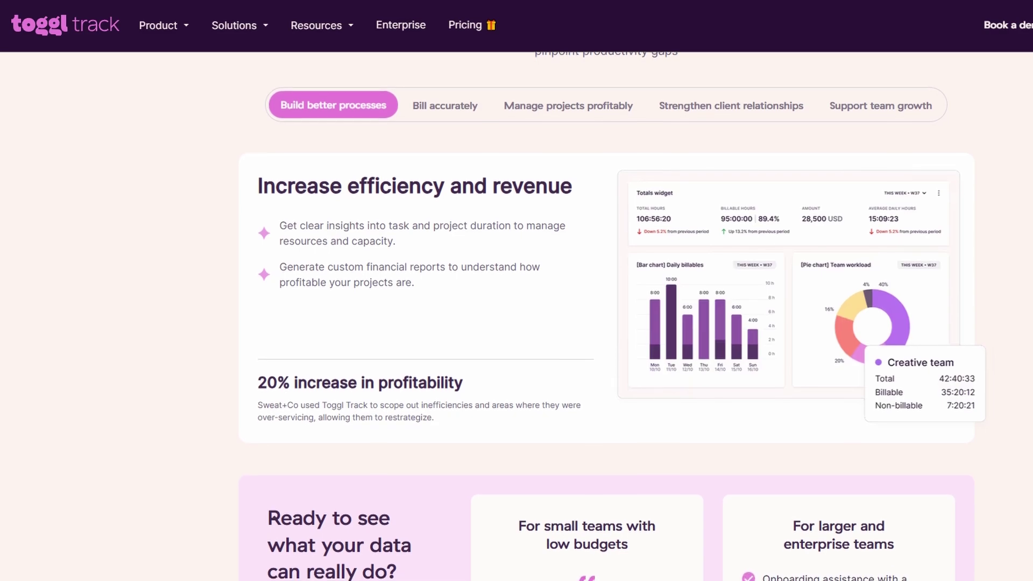
scroll(516, 317, down, 1)
scroll(516, 317, down, 1)
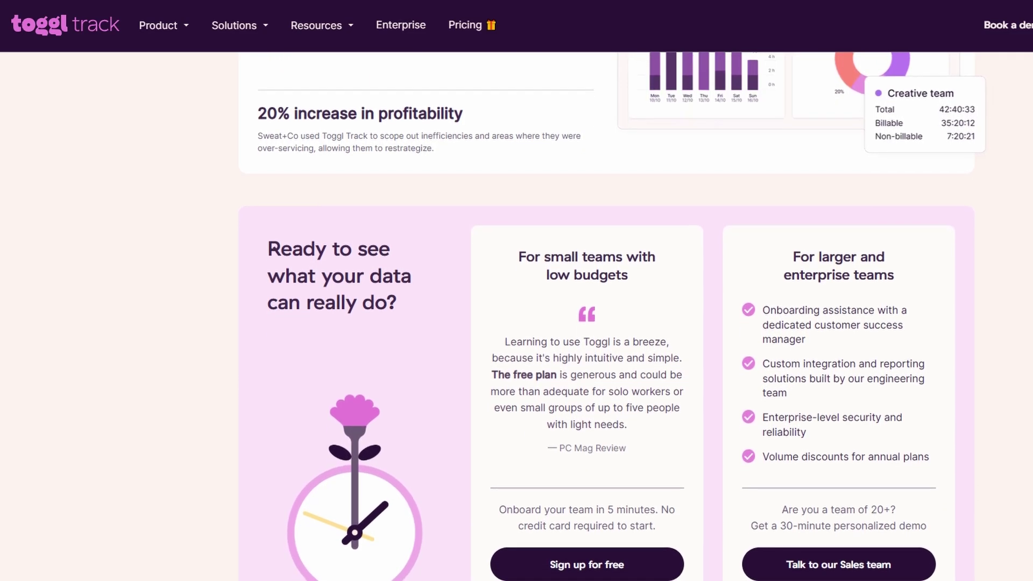
scroll(606, 323, down, 1)
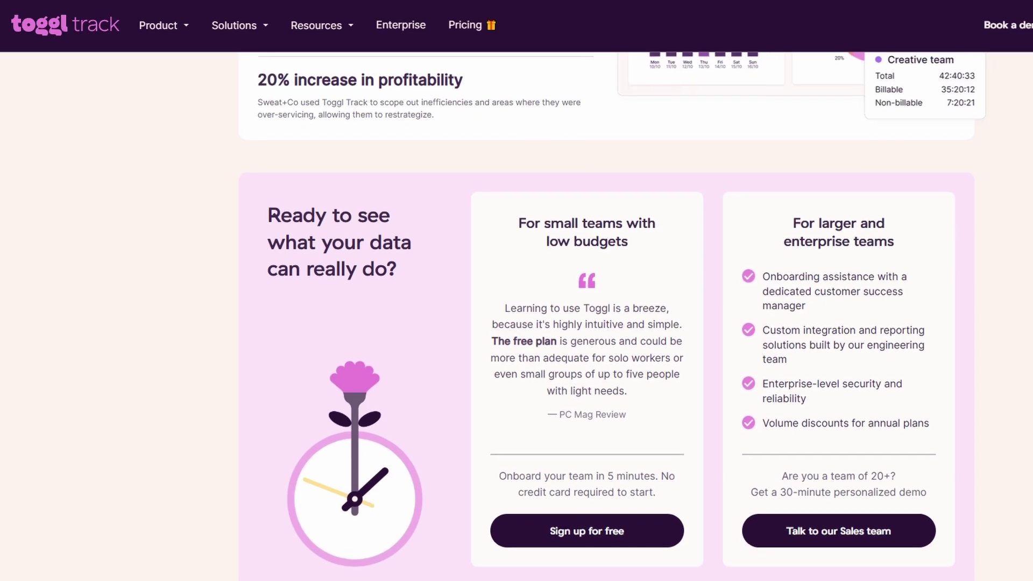
scroll(606, 323, down, 1)
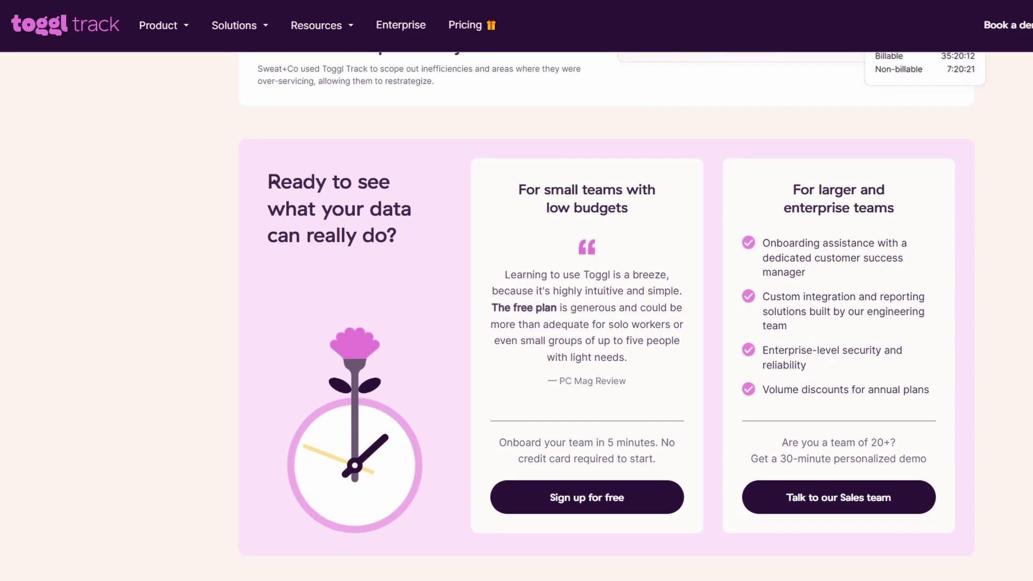
scroll(606, 323, down, 1)
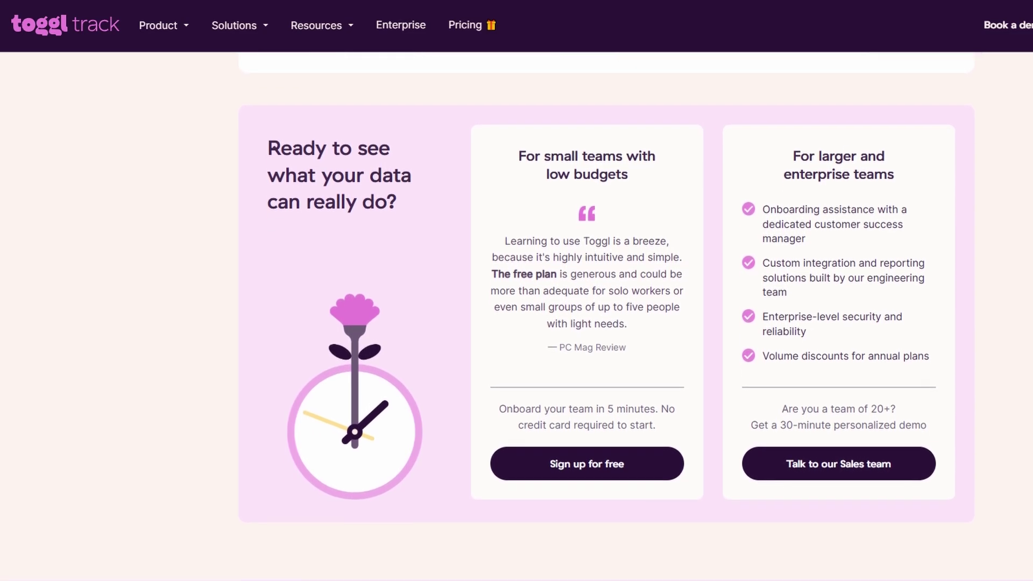
scroll(606, 323, down, 1)
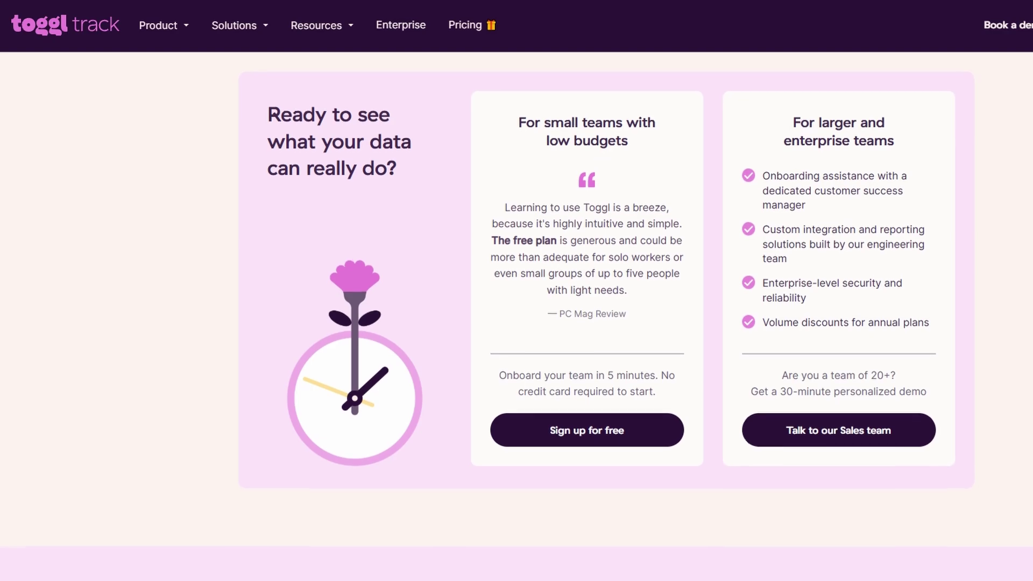
scroll(606, 323, down, 1)
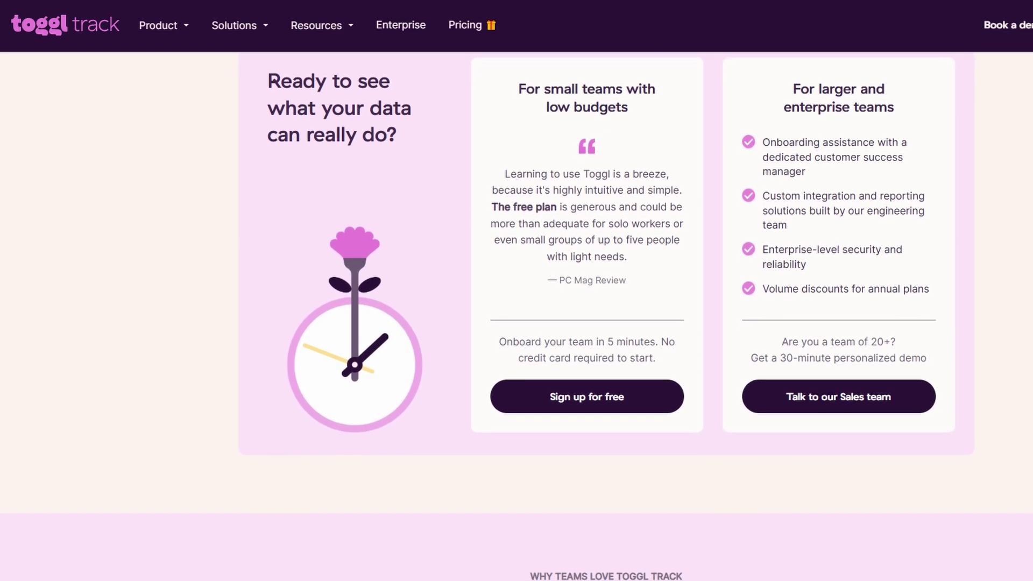
scroll(606, 323, down, 1)
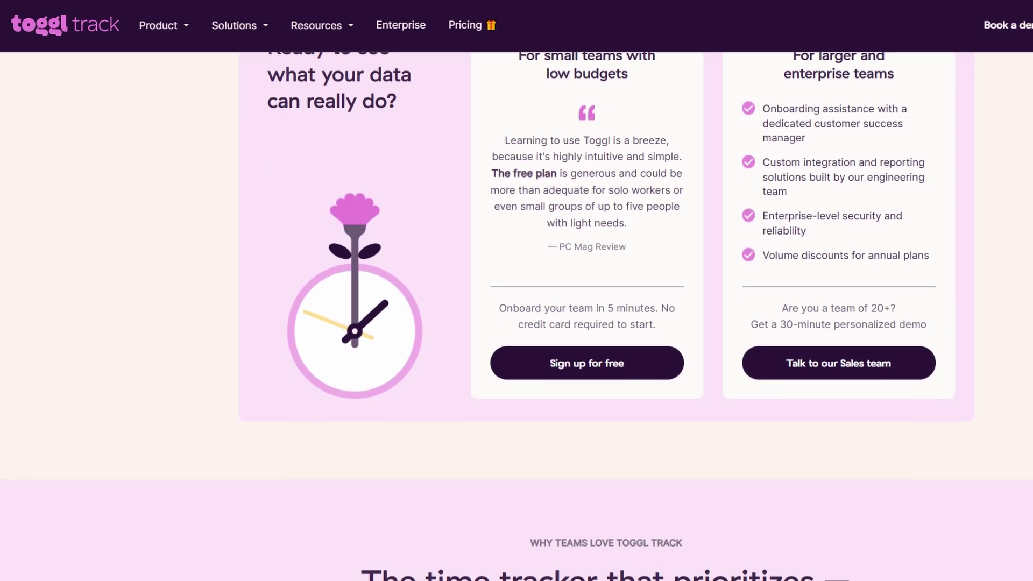
scroll(606, 323, down, 1)
Open the pricing page and highlight the Free plan name, Unlimited time tracking, clients and tags, and Exportable reports
click(466, 25)
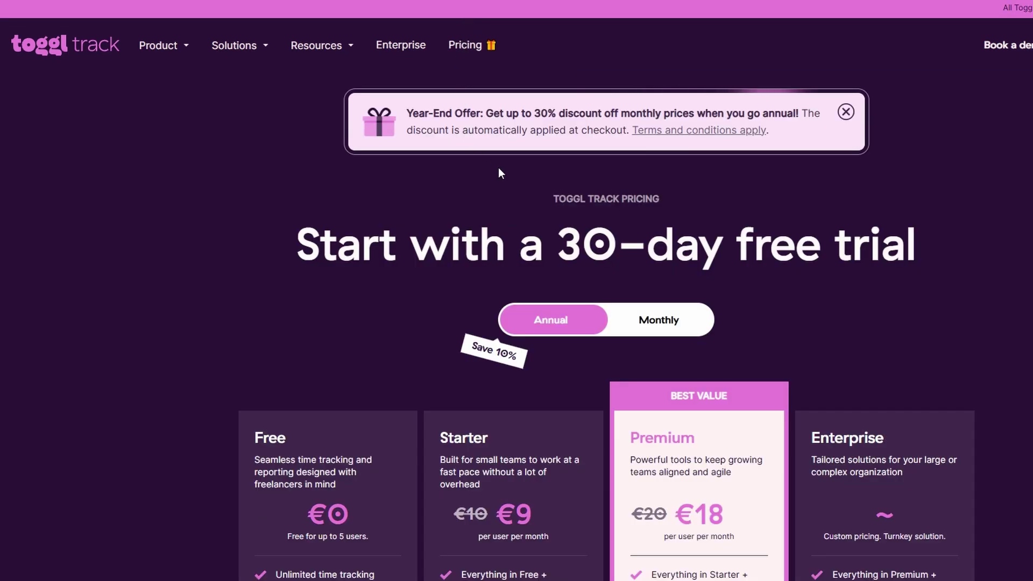
scroll(499, 167, down, 4)
double_click(286, 243)
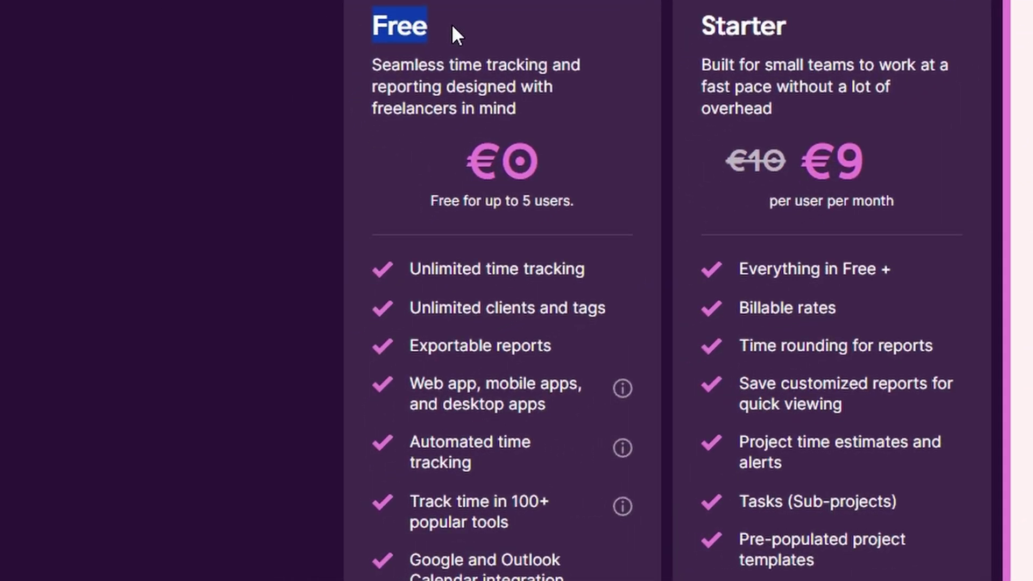
scroll(470, 16, down, 2)
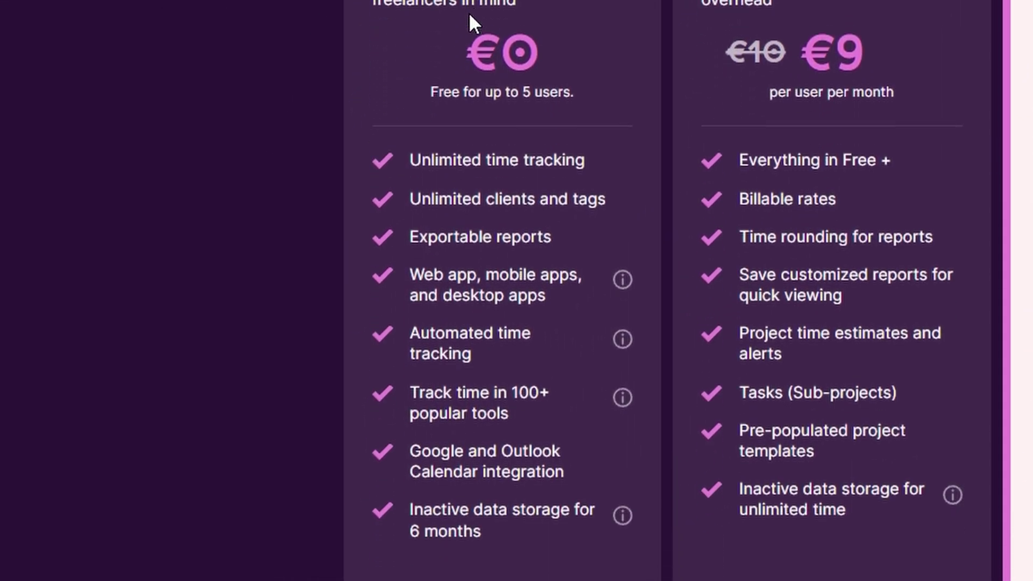
drag(412, 155, 567, 155)
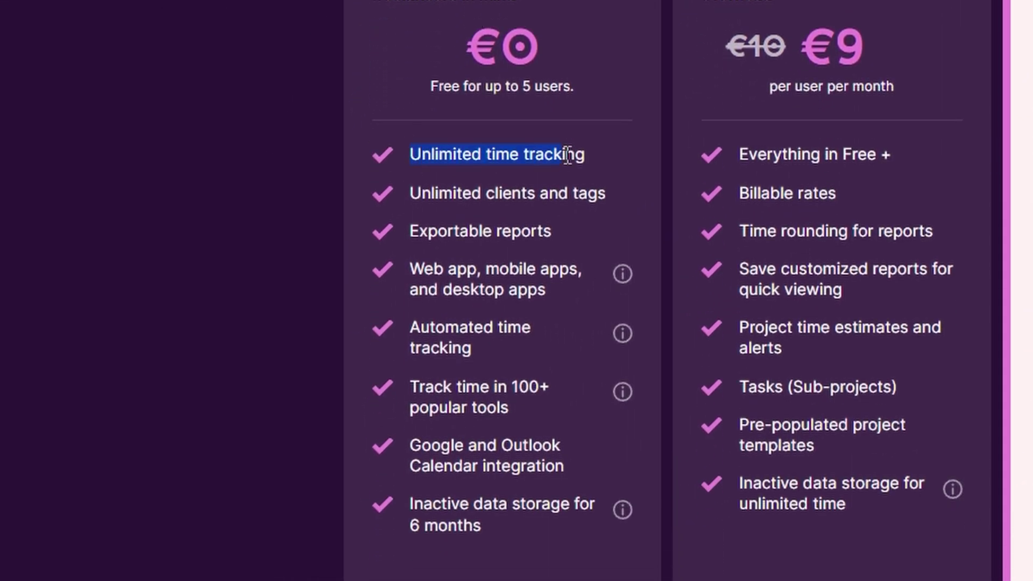
triple_click(606, 192)
triple_click(541, 232)
click(581, 298)
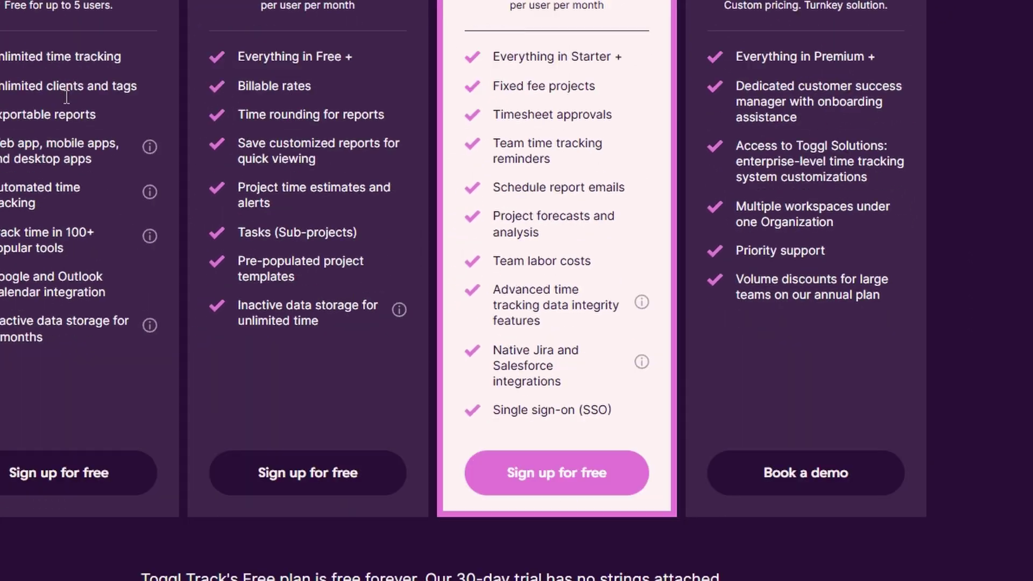
Scroll through the rest of the plan features down to Premium's SSO, then back to the top
scroll(234, 205, down, 5)
scroll(486, 263, down, 1)
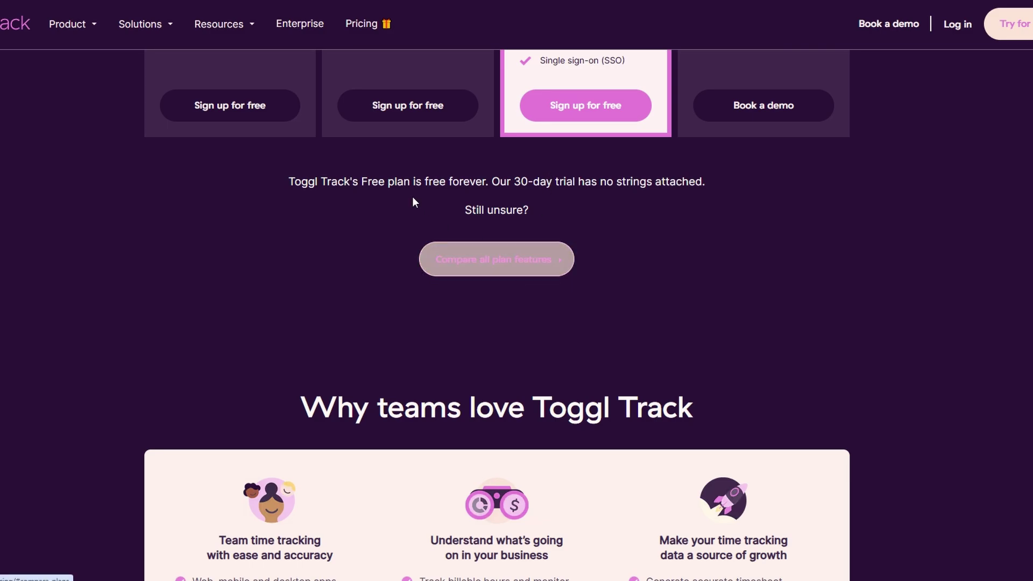
scroll(463, 203, up, 3)
scroll(462, 203, up, 8)
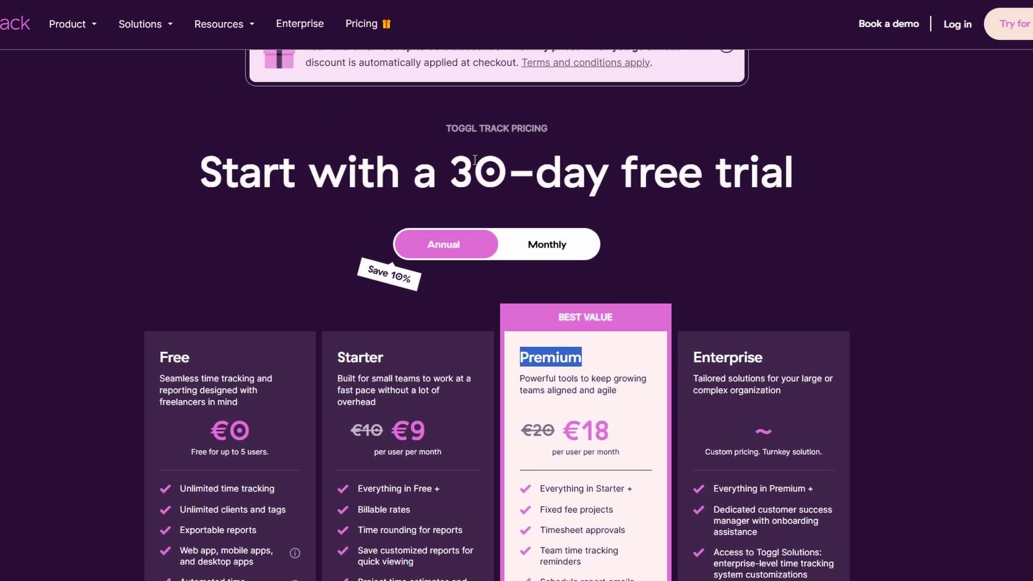
scroll(464, 194, up, 1)
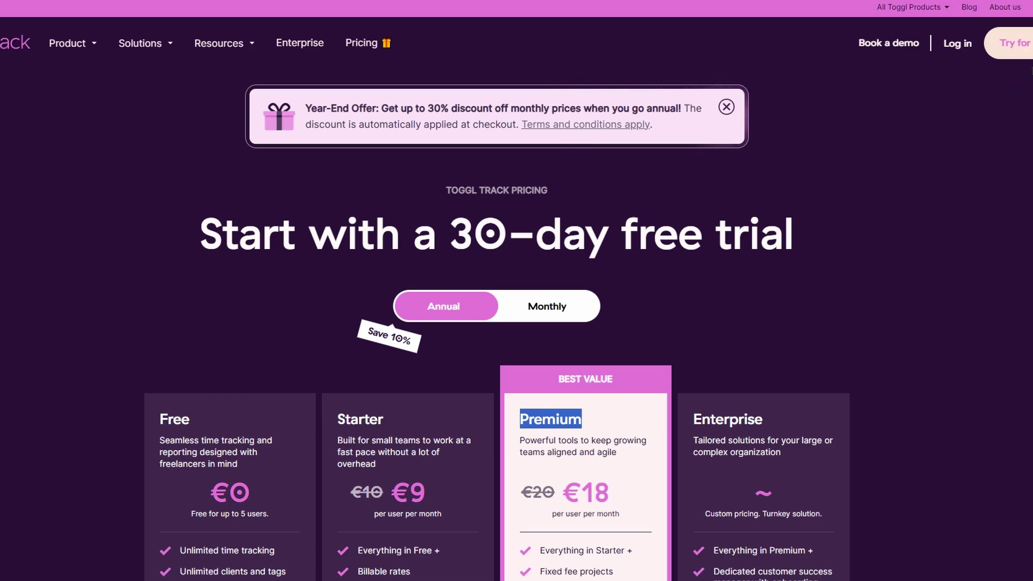
Open the free sign-up page and sign up with a Google account
click(1016, 44)
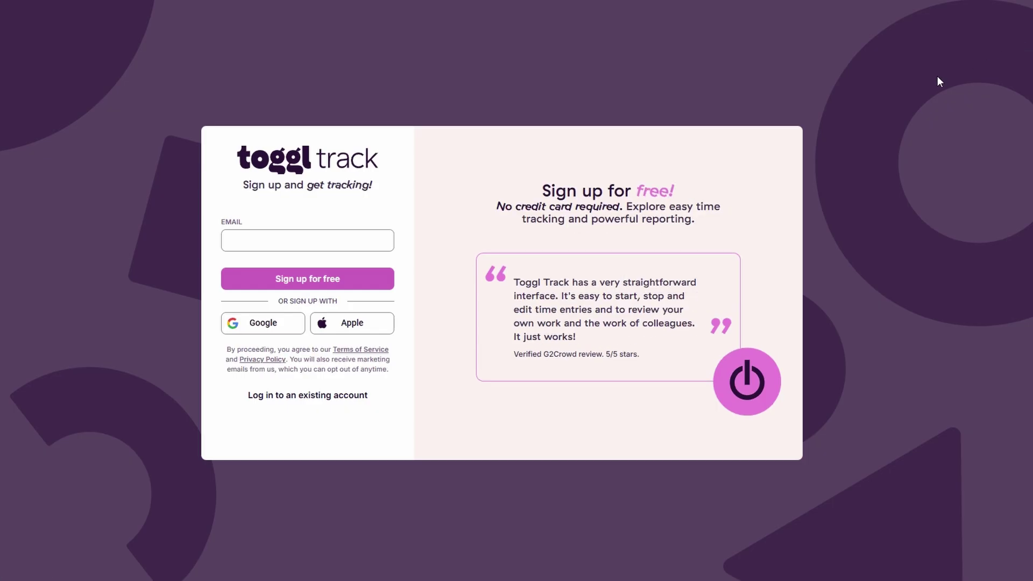
click(272, 327)
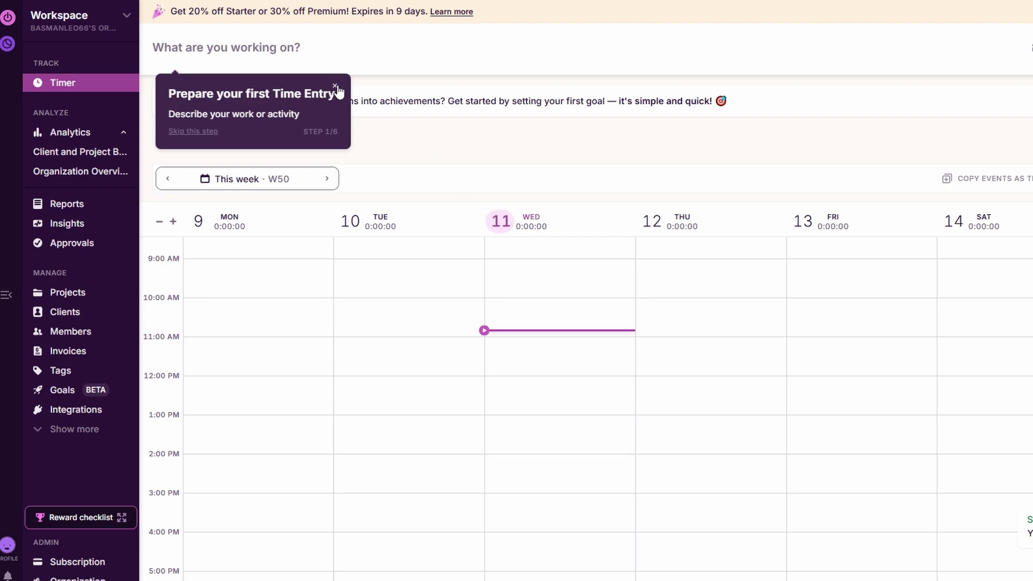
Dismiss the onboarding tip, record a short untitled entry on Wednesday, and save it
click(336, 86)
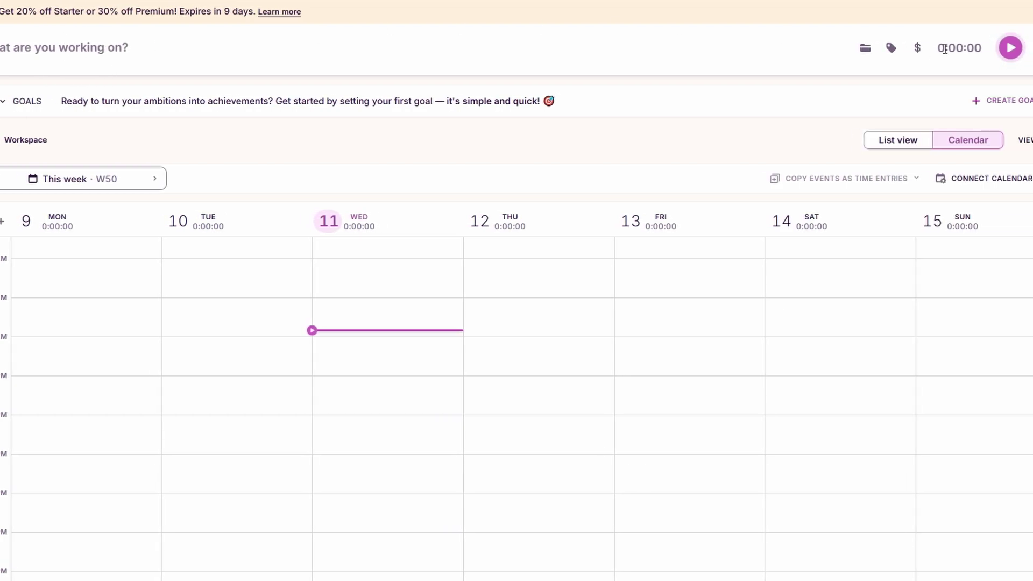
click(1019, 48)
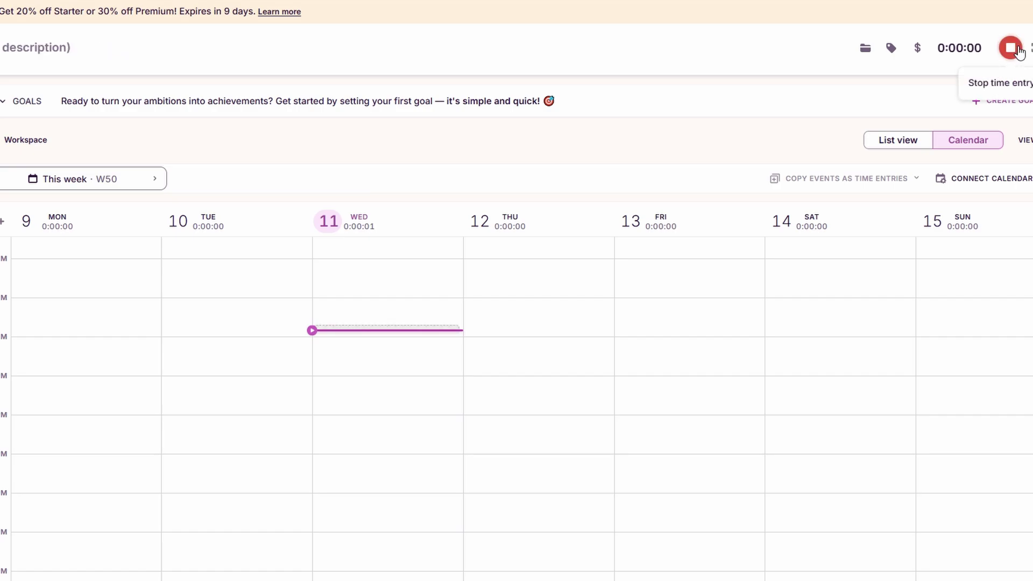
click(1019, 49)
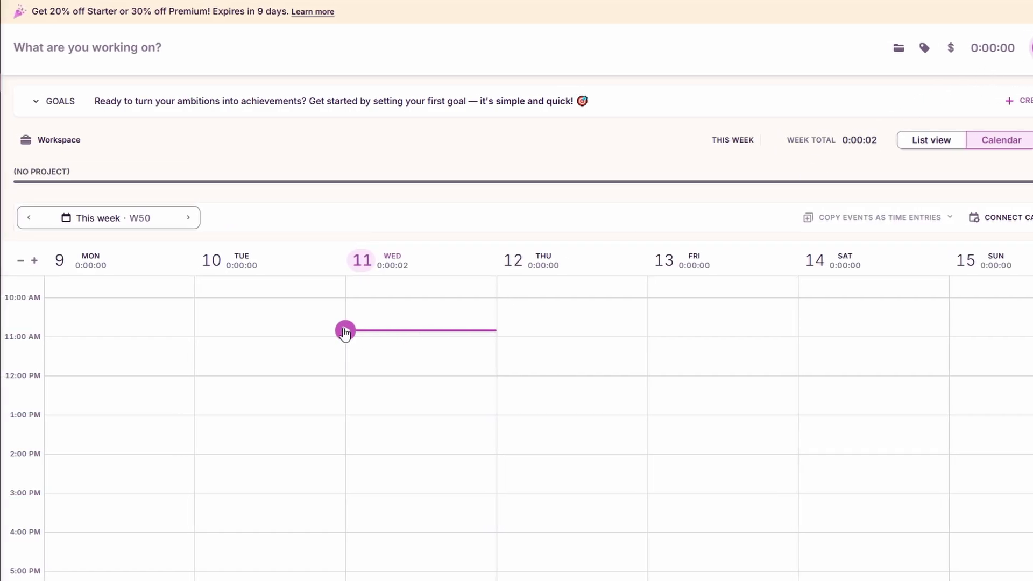
click(345, 331)
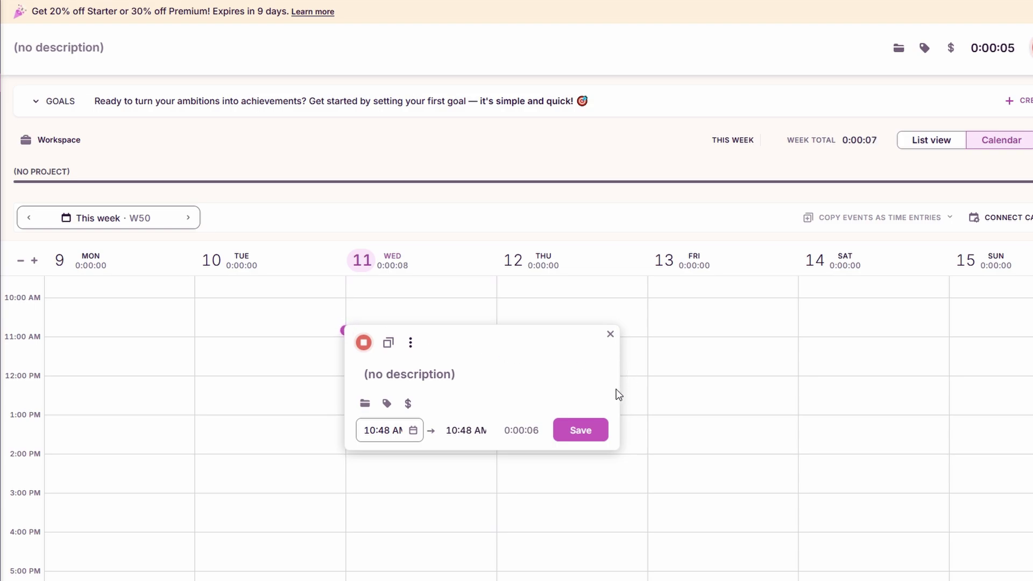
click(581, 430)
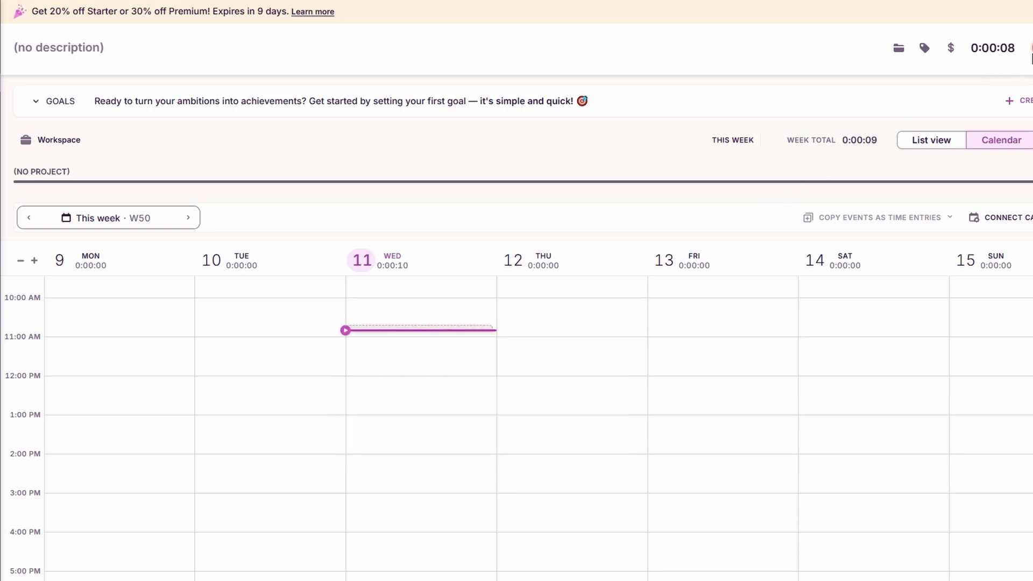
Stop the second running timer, bringing Wednesday's total to 0:00:10
click(1030, 47)
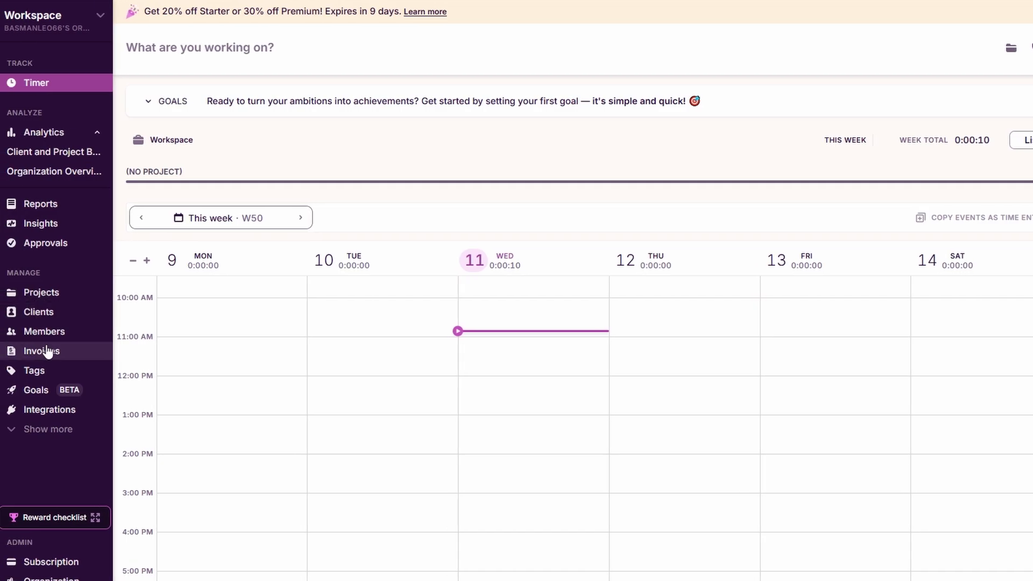
Create a project named 'Project name' from the Projects list and open its dashboard
click(37, 291)
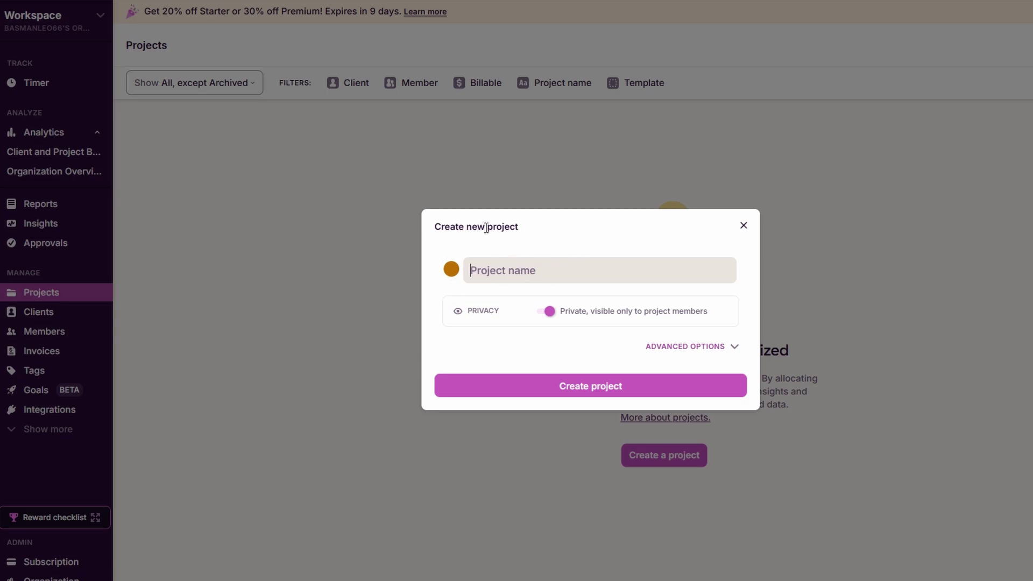
click(506, 228)
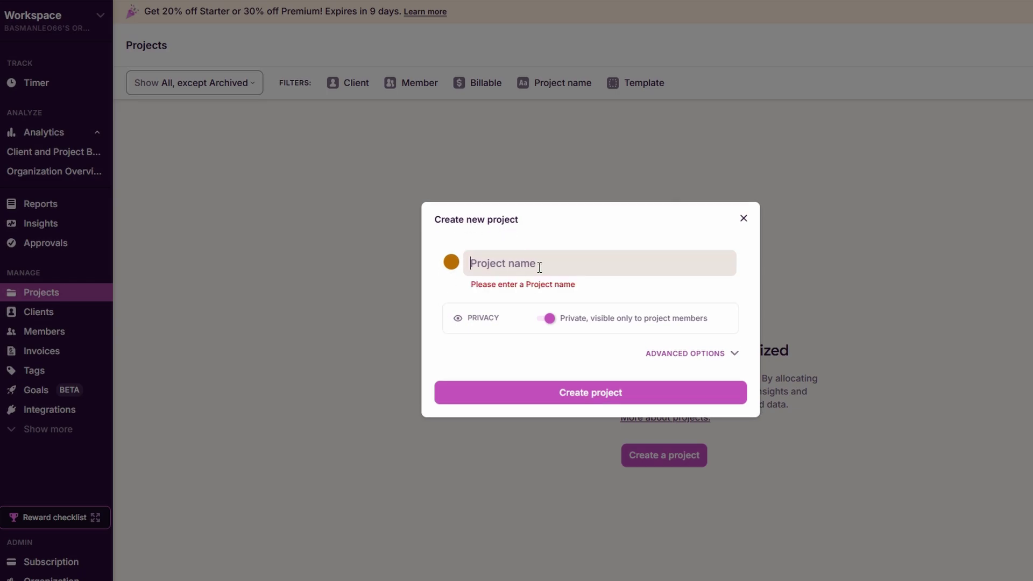
text(Projec)
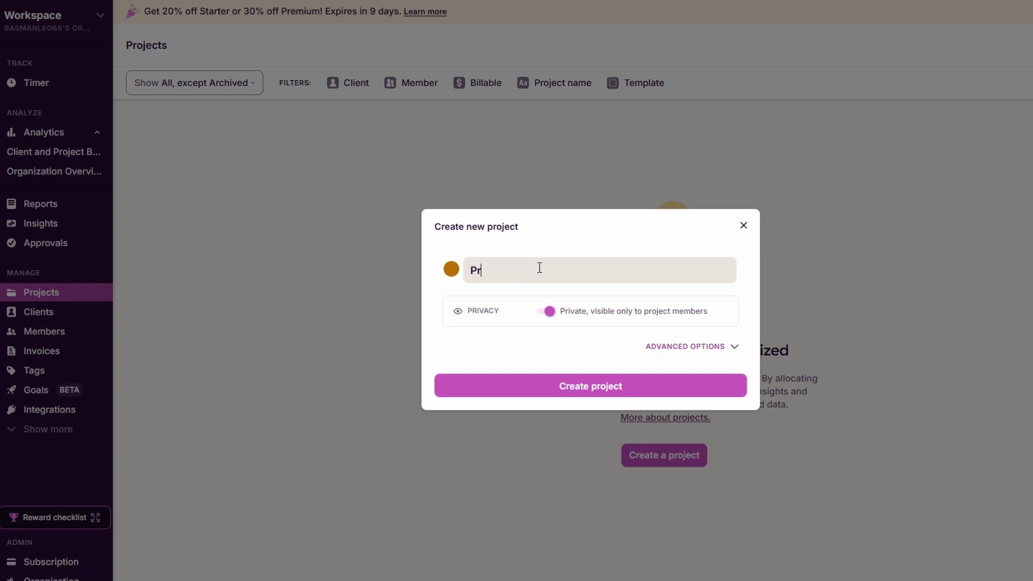
text(t name)
click(565, 392)
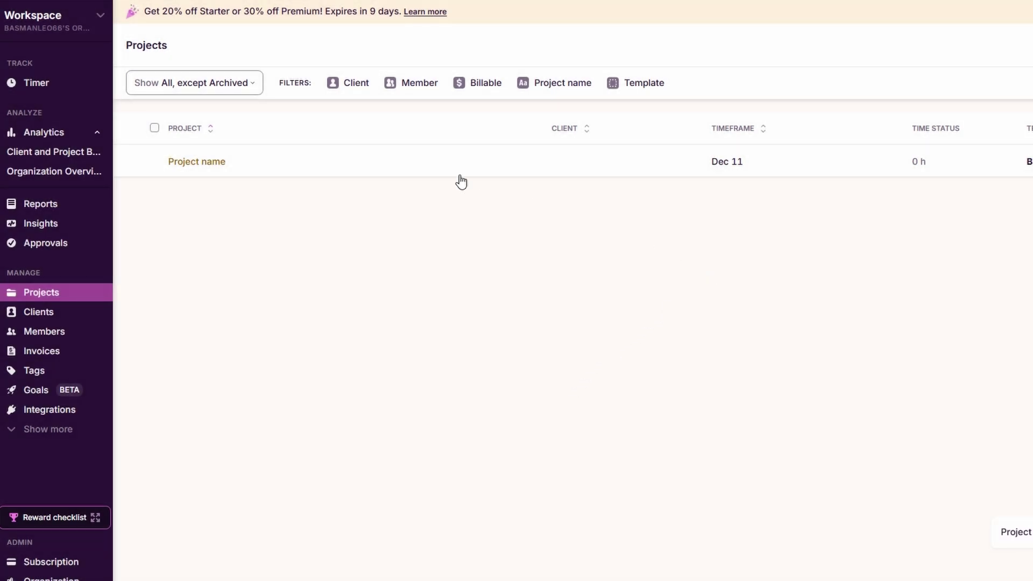
click(323, 166)
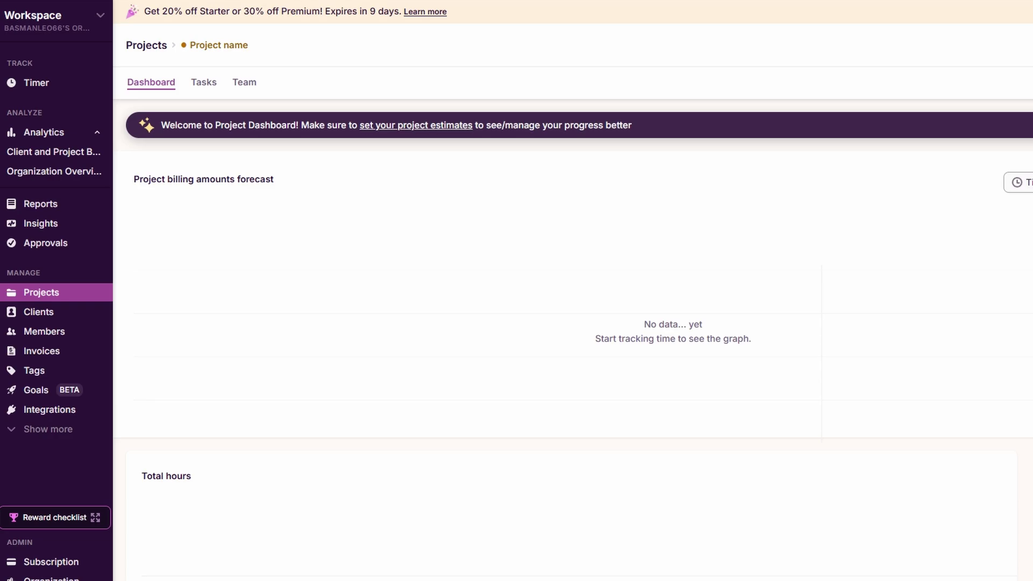
On the Clients page, create a client named 'name'
click(56, 320)
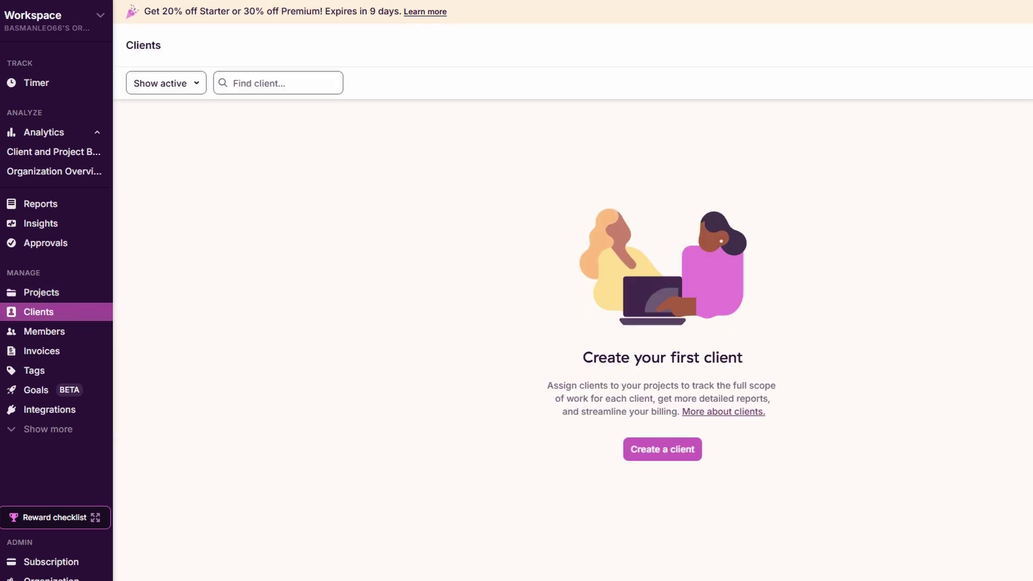
click(662, 449)
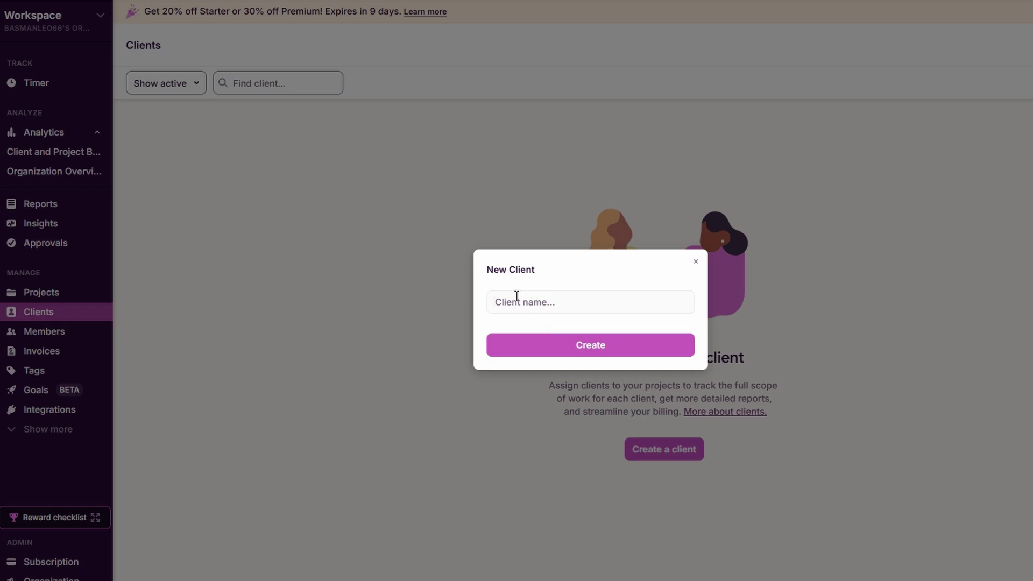
text(N)
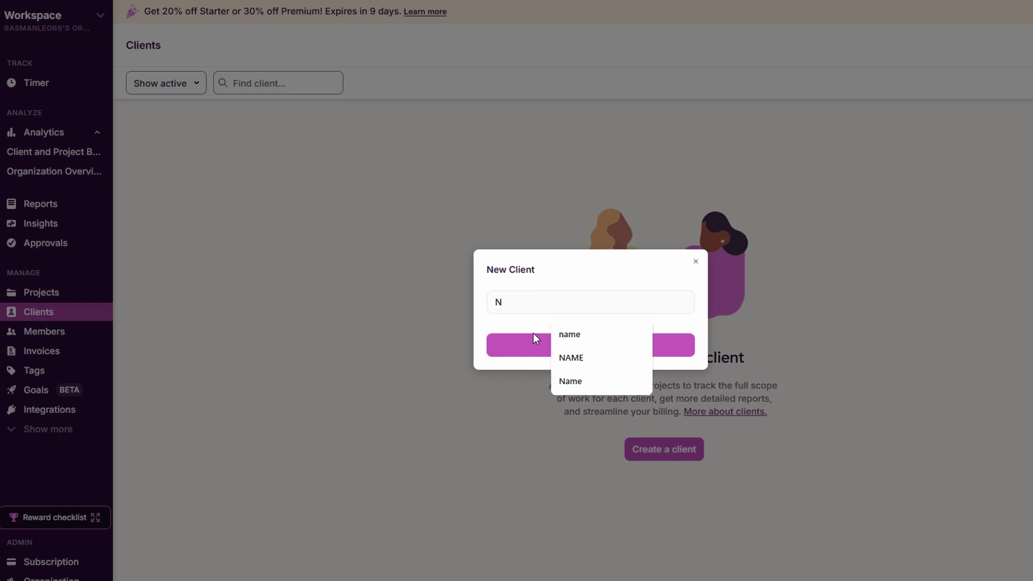
click(588, 339)
click(582, 353)
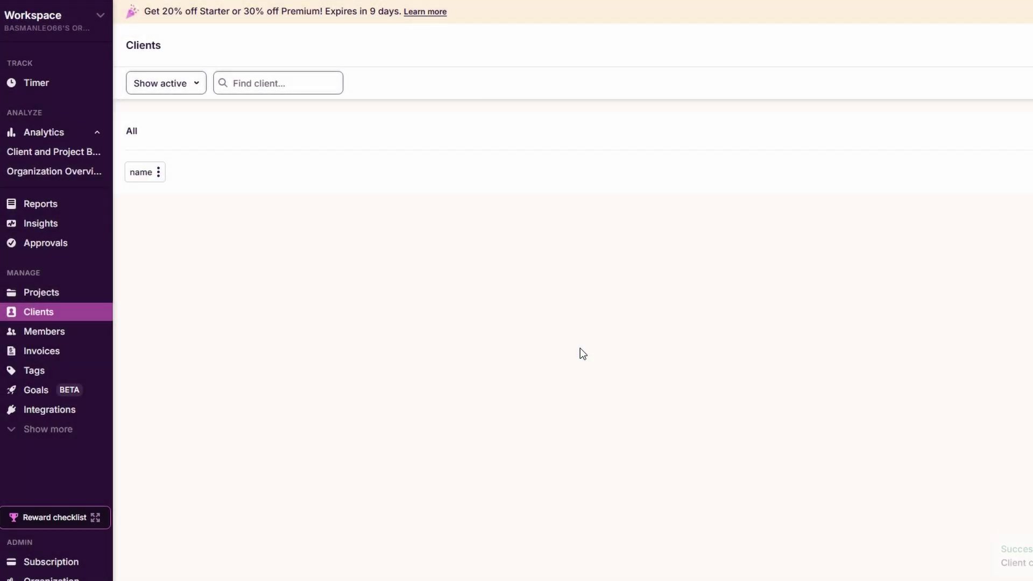
Open the 'name' client's options and edit it, leaving the name unchanged
click(142, 182)
click(175, 203)
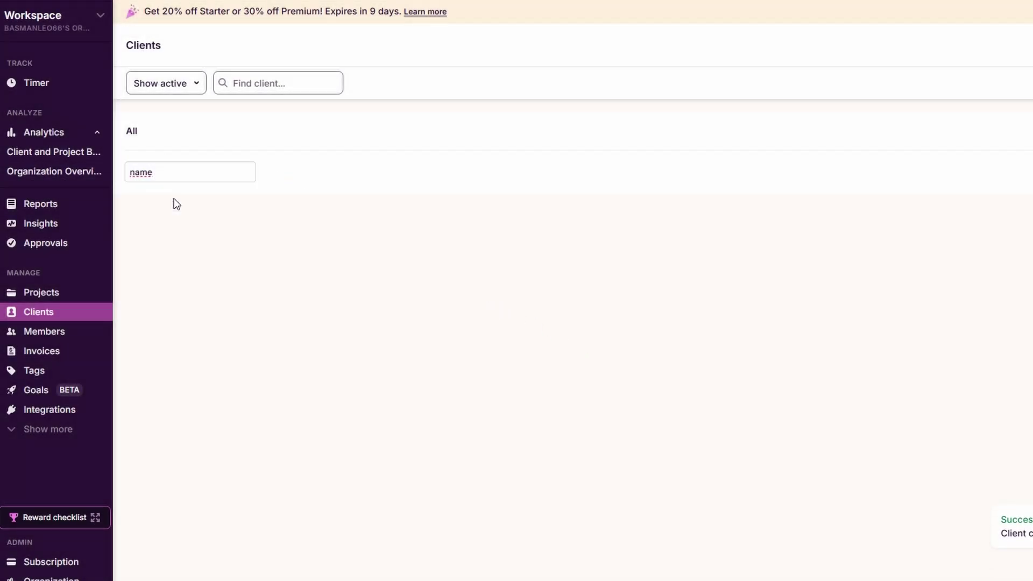
click(177, 223)
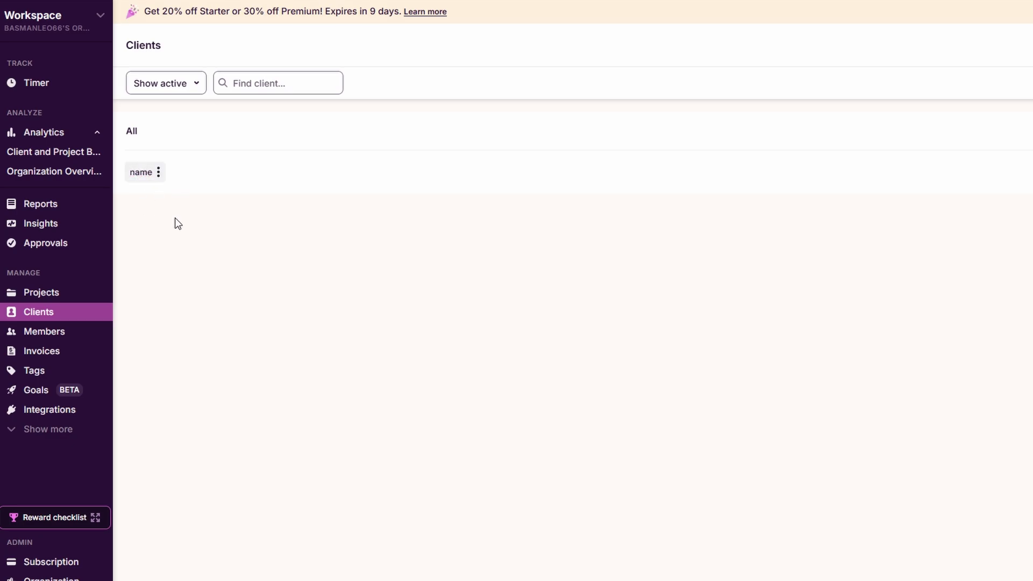
click(136, 176)
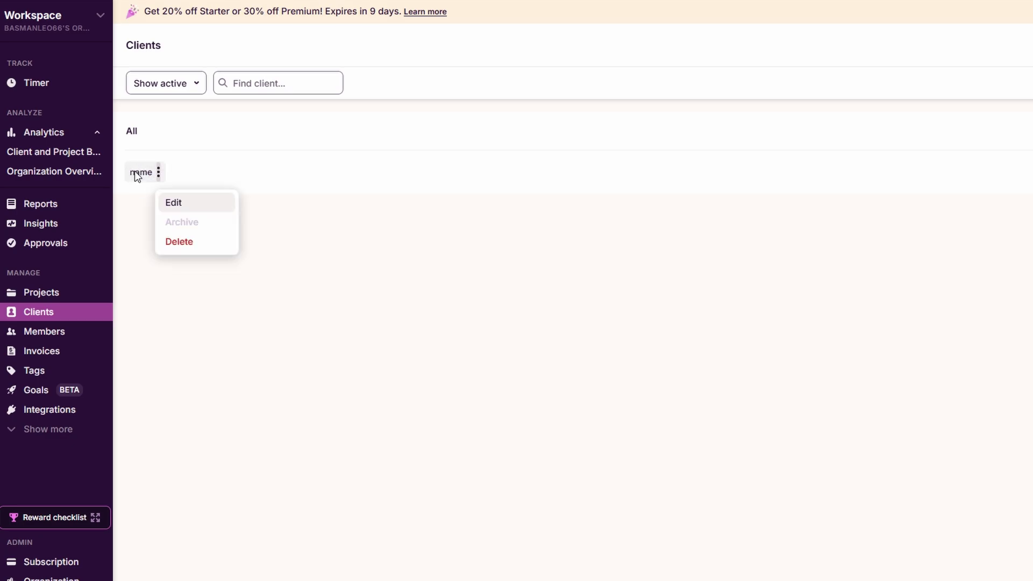
click(189, 242)
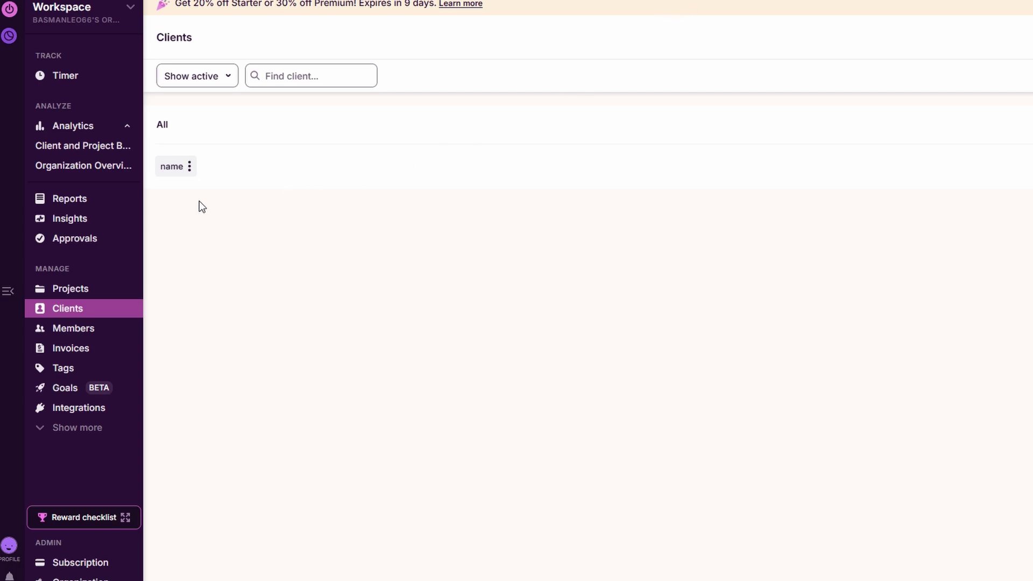
Create an organization user group named 'group name' containing the workspace's only member
click(66, 333)
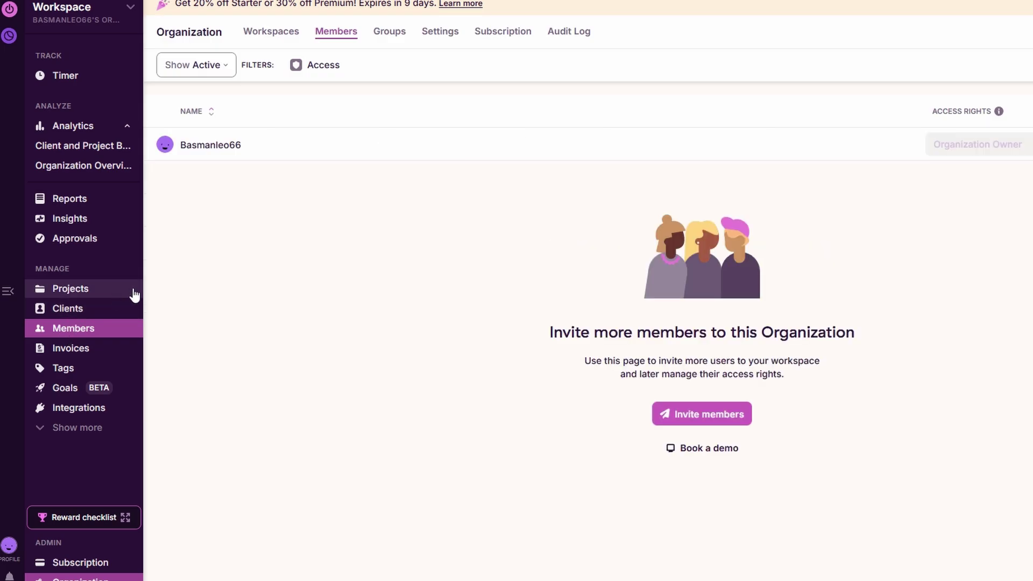
click(392, 36)
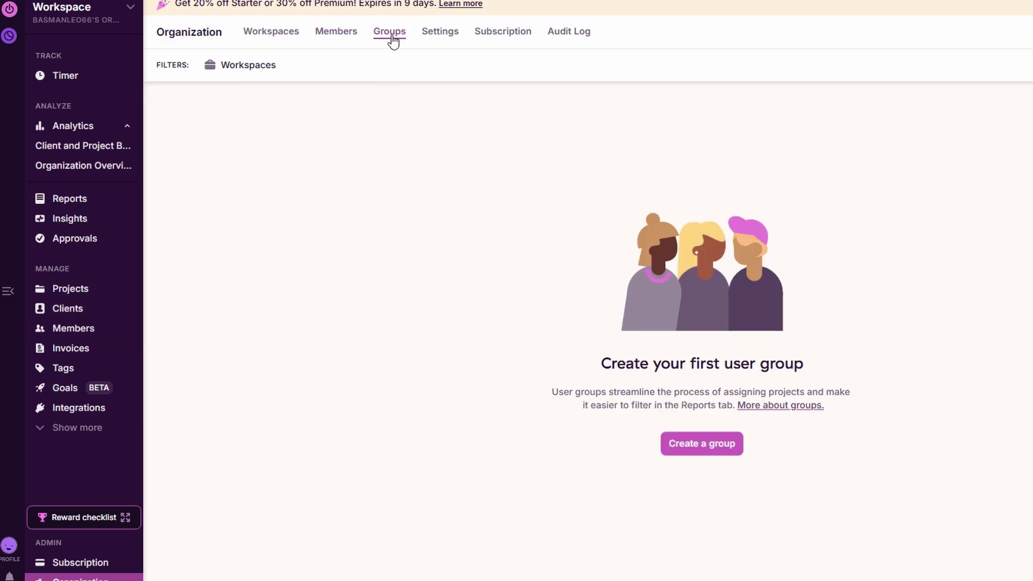
click(724, 447)
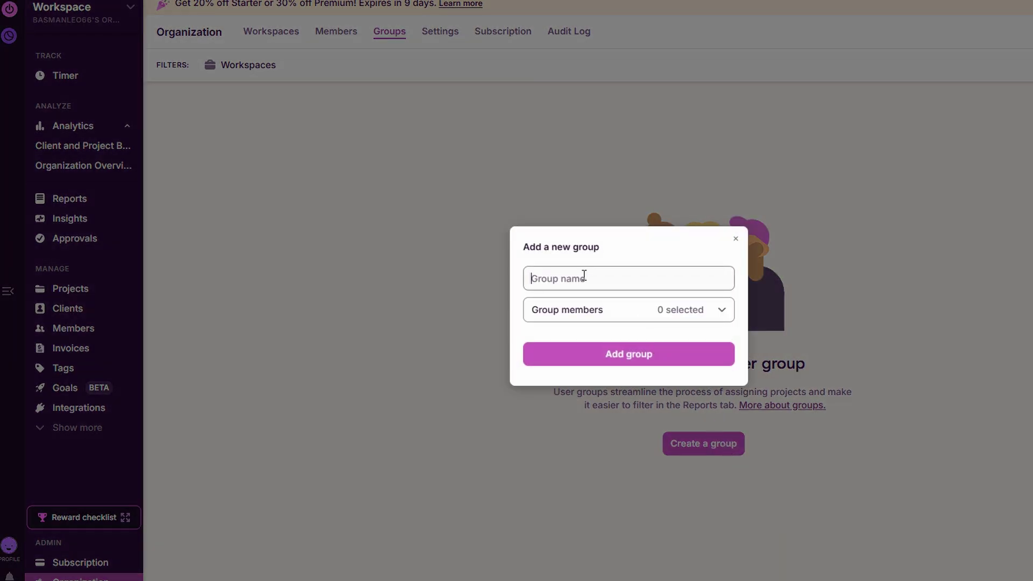
text(group name)
click(697, 320)
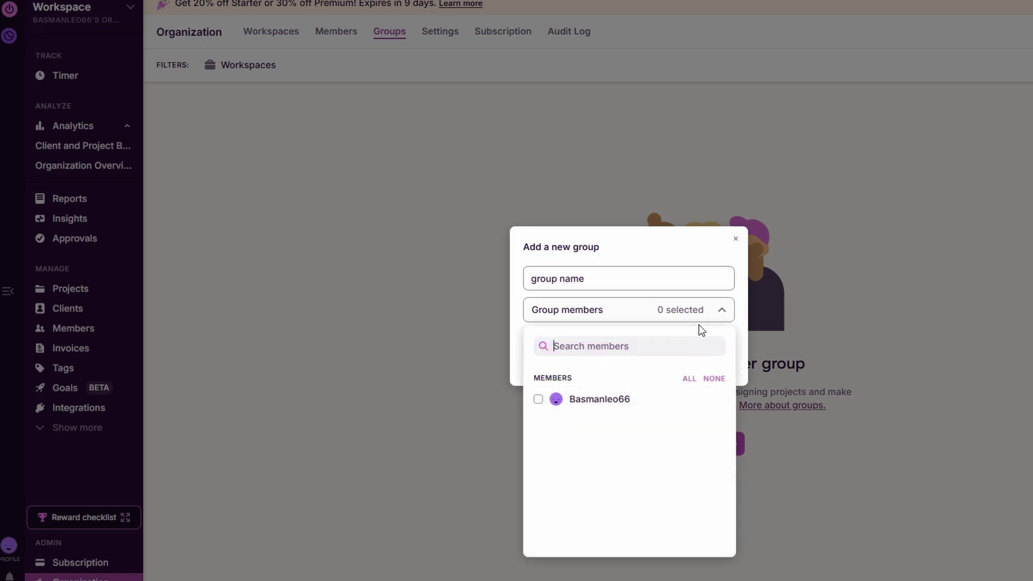
click(538, 400)
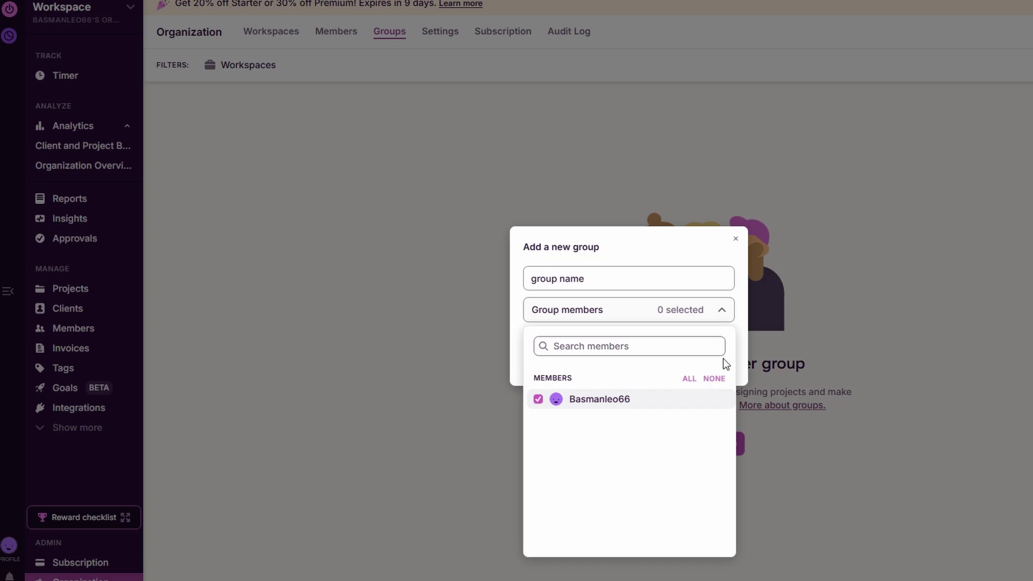
click(749, 337)
click(671, 357)
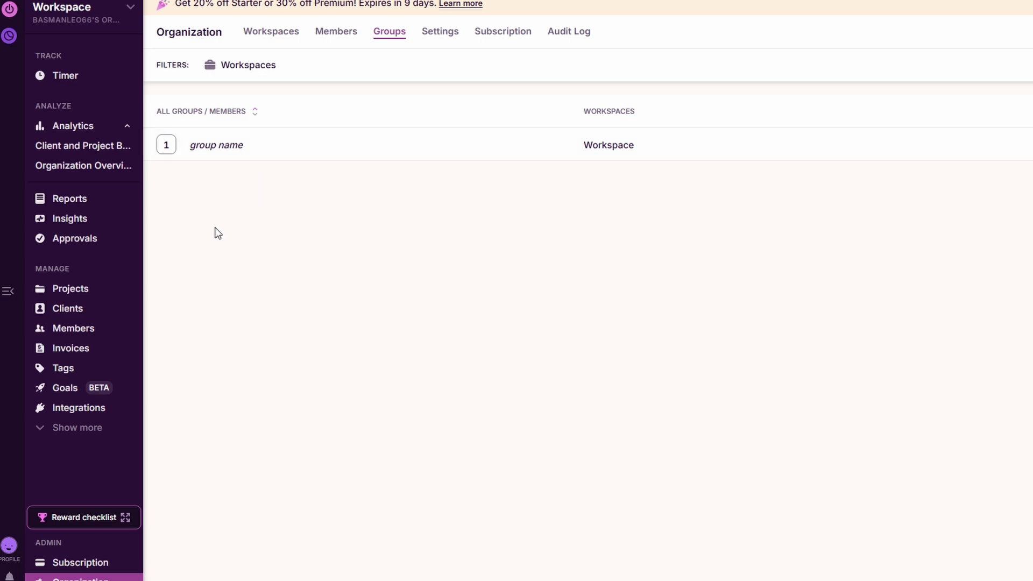
Open the Summary report for week W50, showing 0:00:10 logged without a project
click(99, 206)
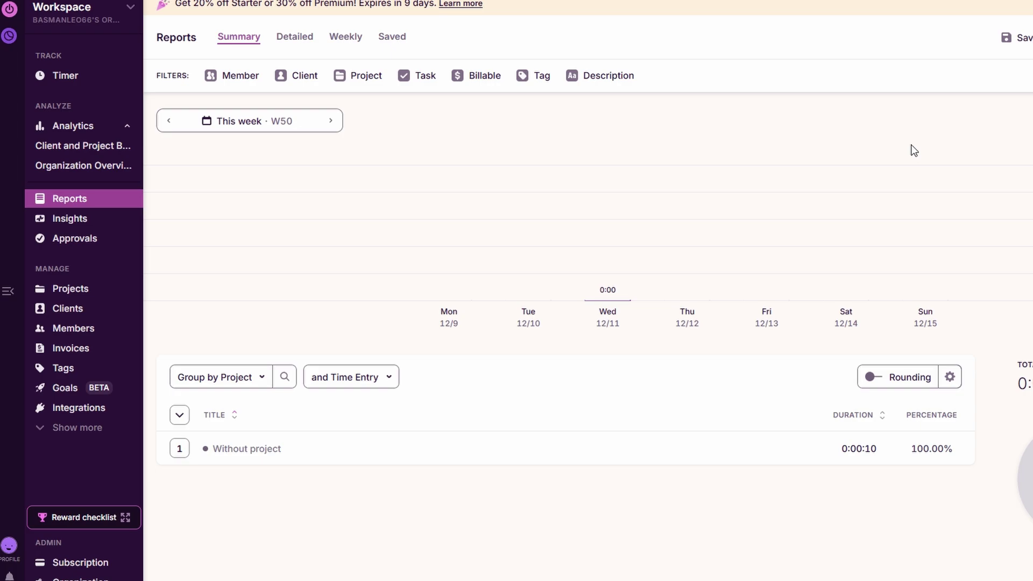
scroll(914, 151, down, 3)
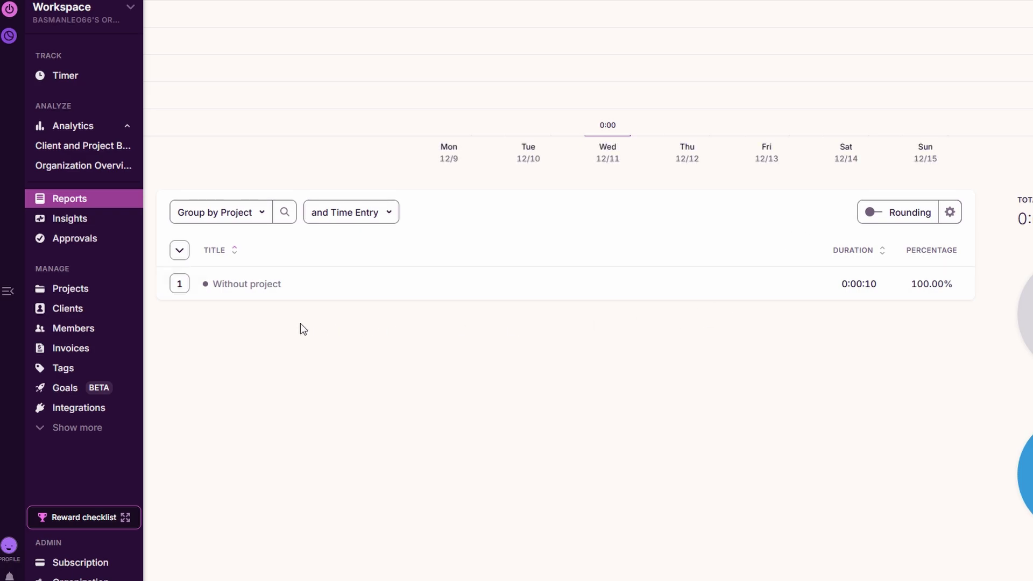
scroll(300, 324, up, 3)
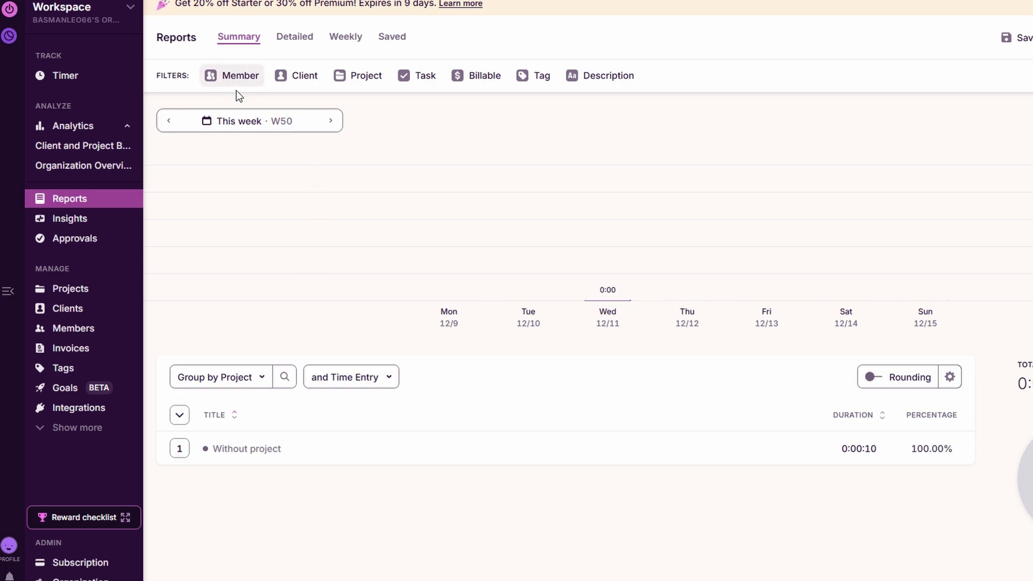
Move the report to W51 and back to 09–15 Dec 2024, then check the client filter
click(330, 124)
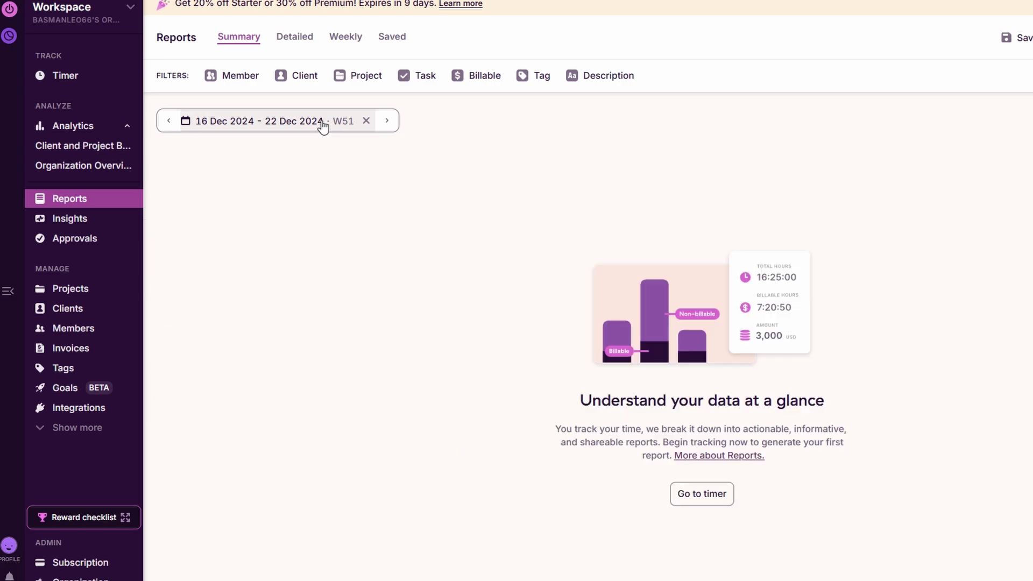
click(169, 122)
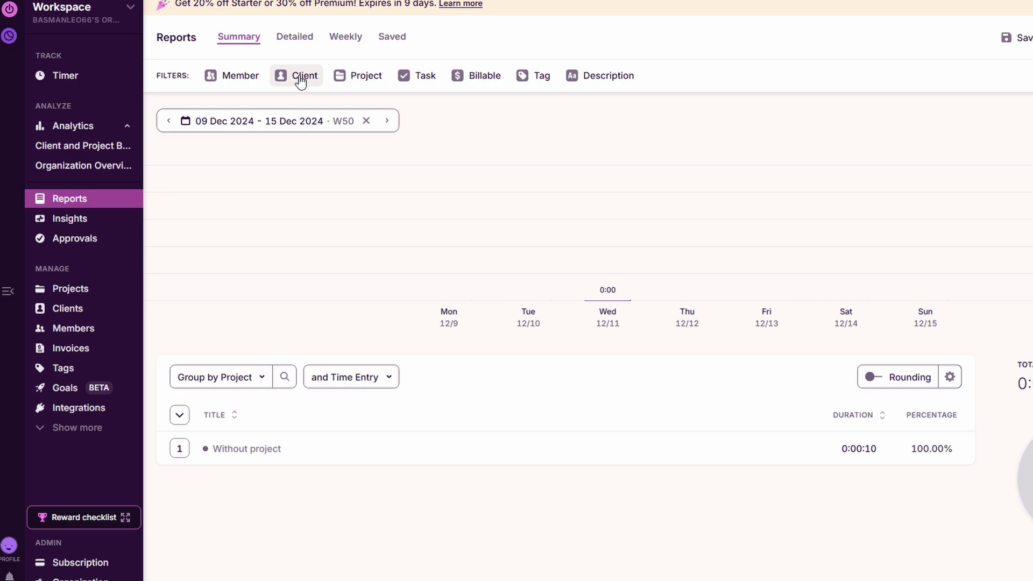
click(300, 81)
click(359, 79)
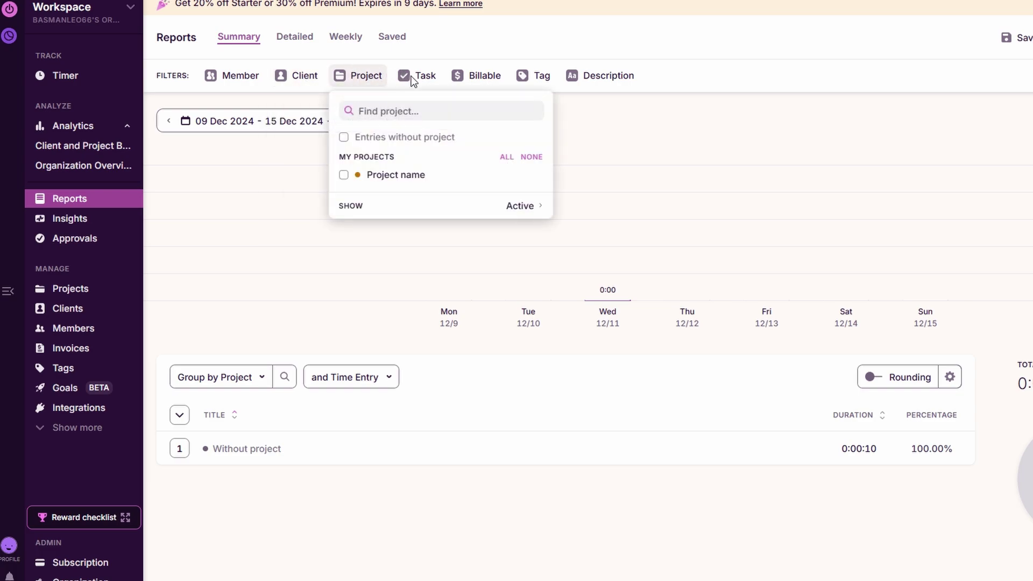
Apply the Project name filter to the report, then remove it again
click(359, 78)
click(356, 175)
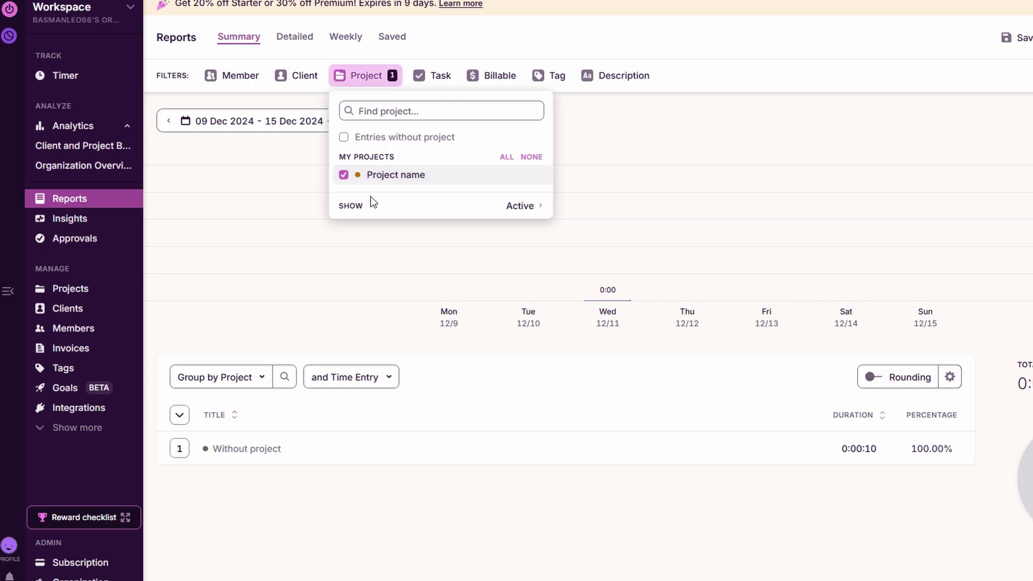
drag(355, 206, 352, 205)
click(343, 174)
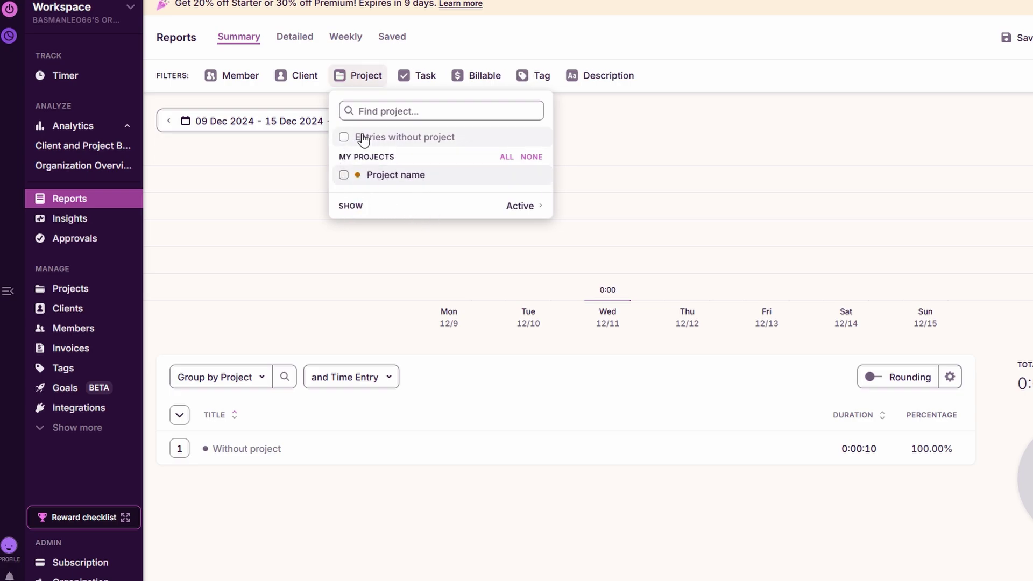
Check the task and billable filters without changing them, then go to Insights
click(423, 77)
click(471, 75)
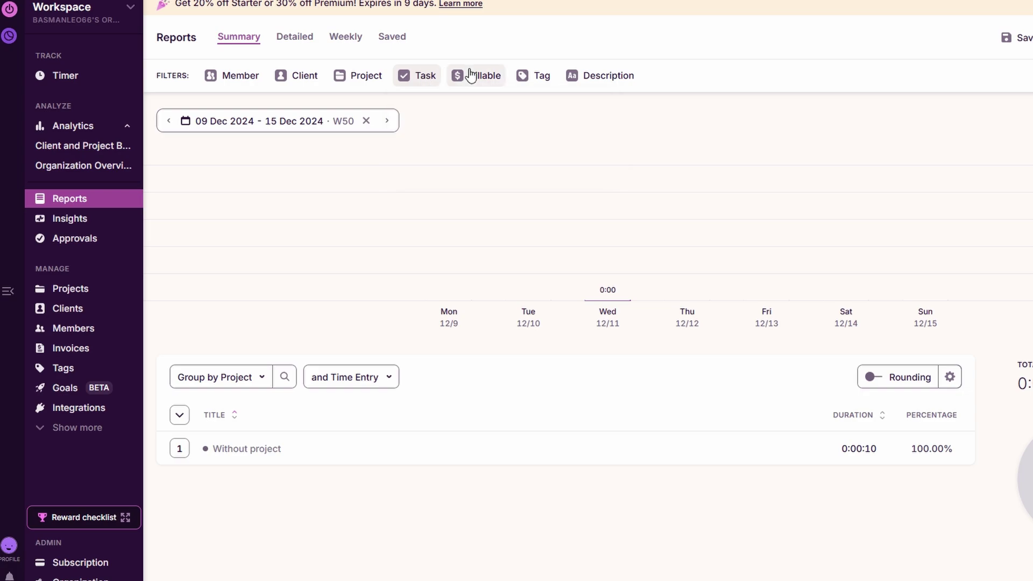
click(473, 75)
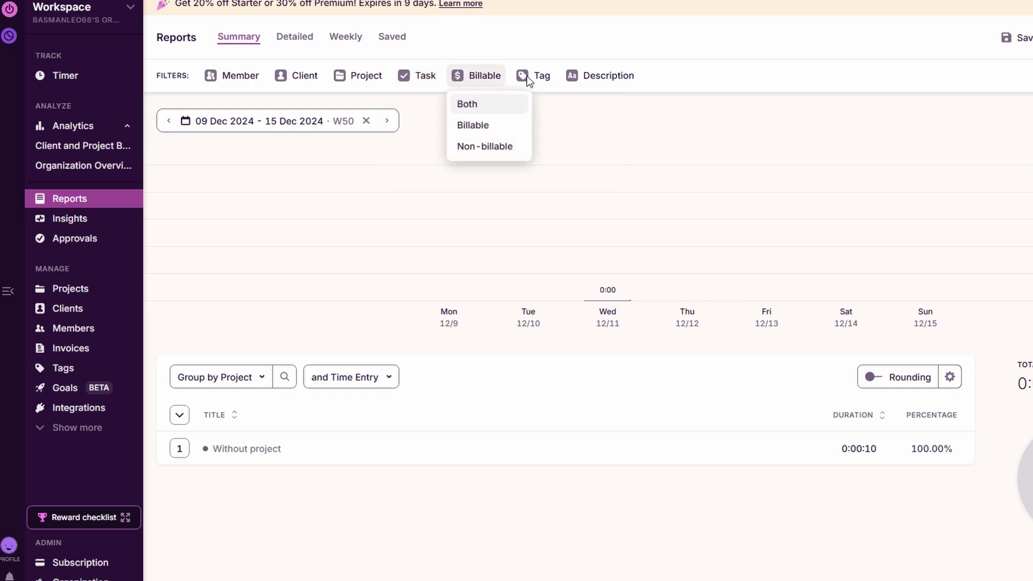
click(625, 57)
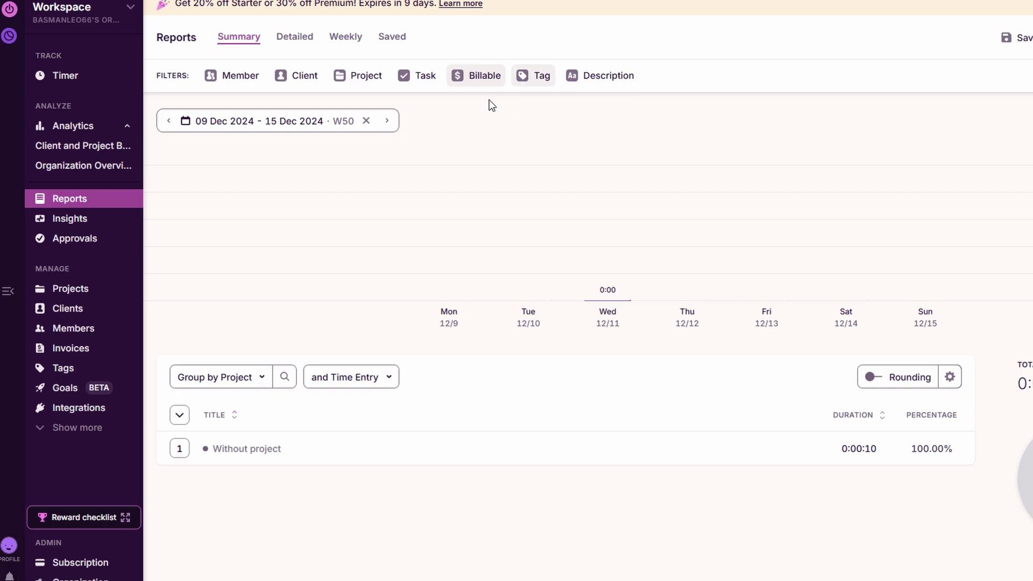
click(104, 224)
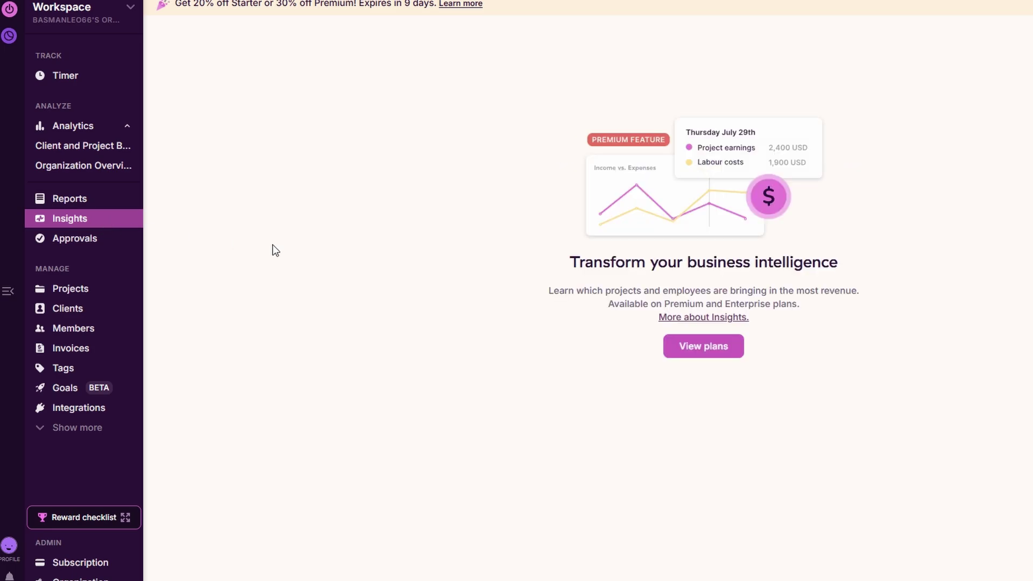
Open the Subscription overview showing the Premium plan trial for 1 seat
click(698, 351)
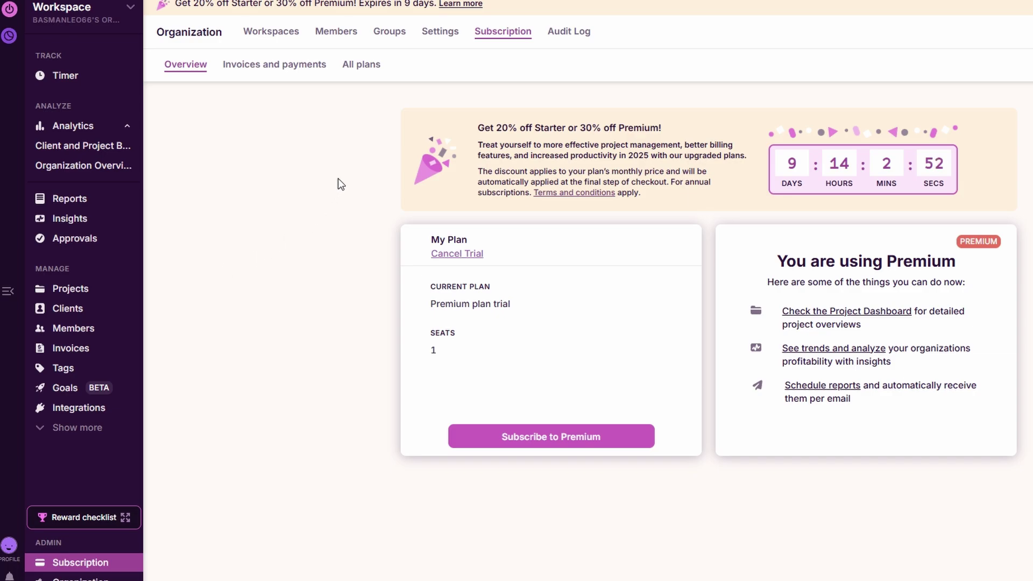
Browse the workspace Integrations list, including Toggl Plan, Salesforce, Jira, Asana and QuickBooks
click(103, 409)
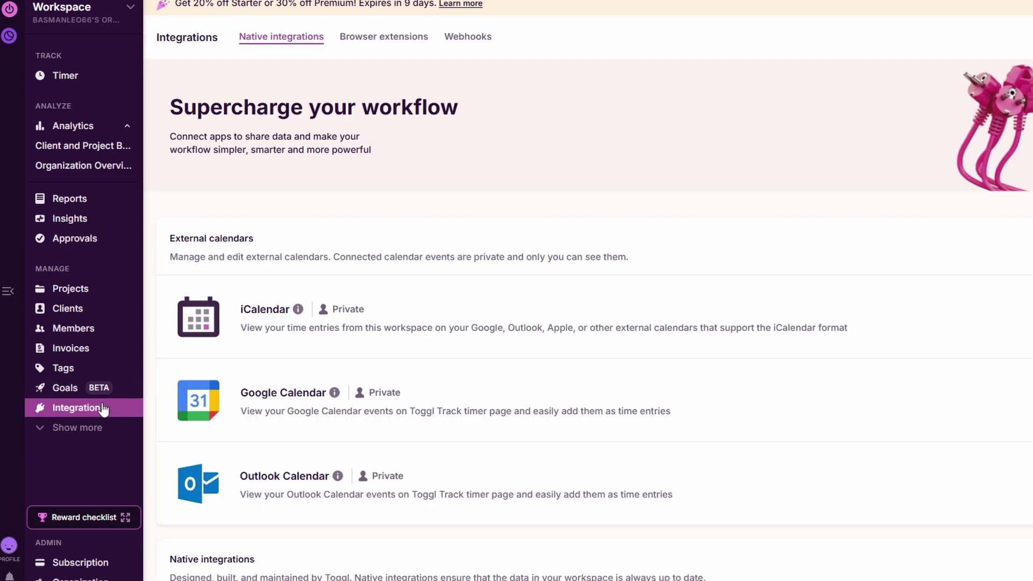
scroll(484, 207, down, 3)
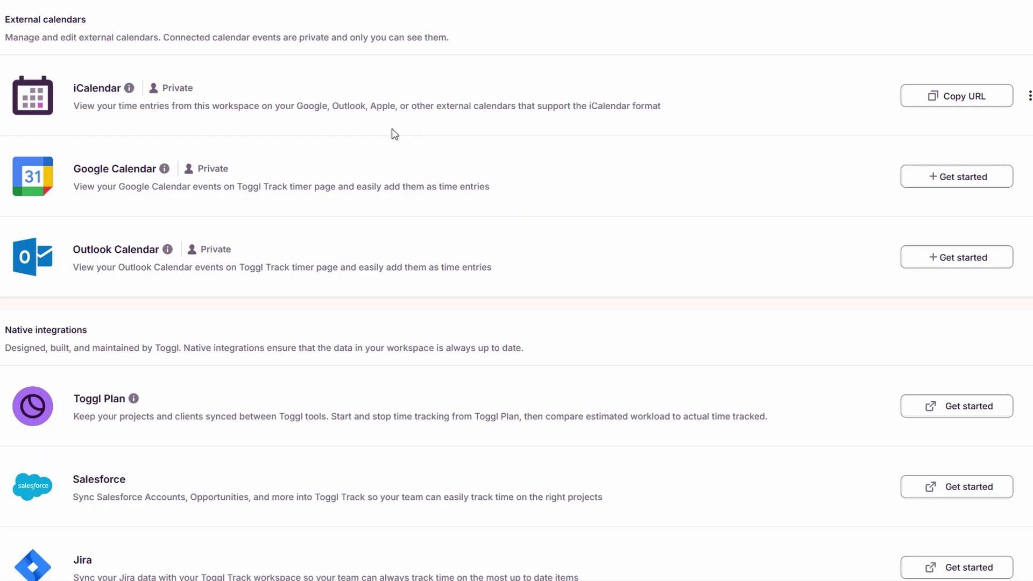
scroll(394, 134, down, 2)
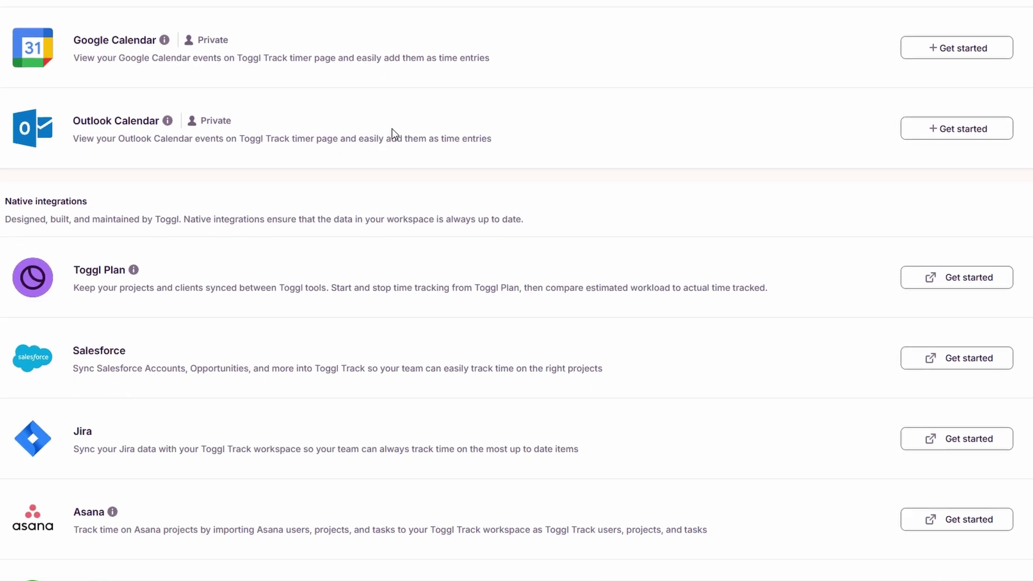
scroll(394, 134, down, 2)
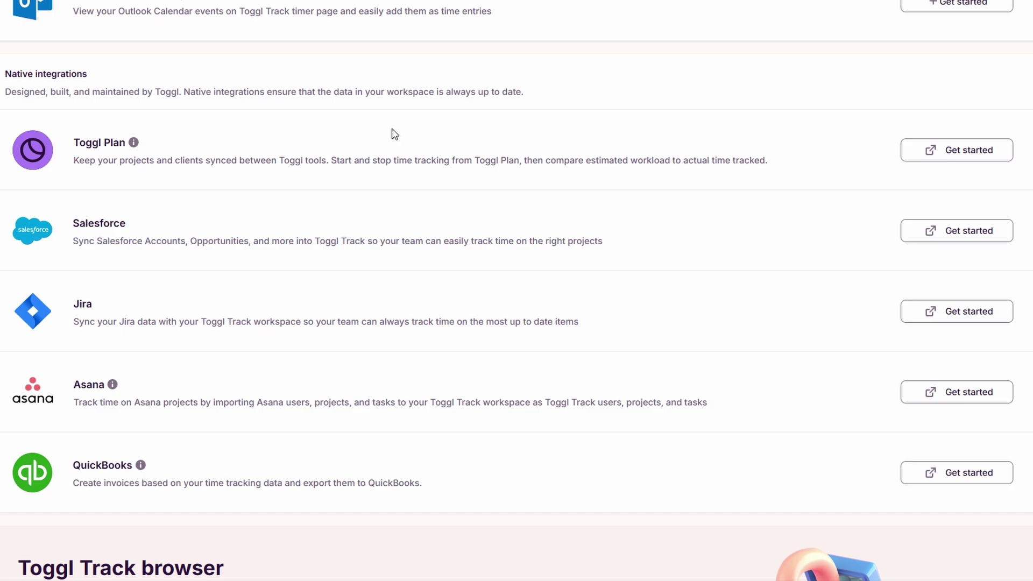
scroll(394, 134, down, 3)
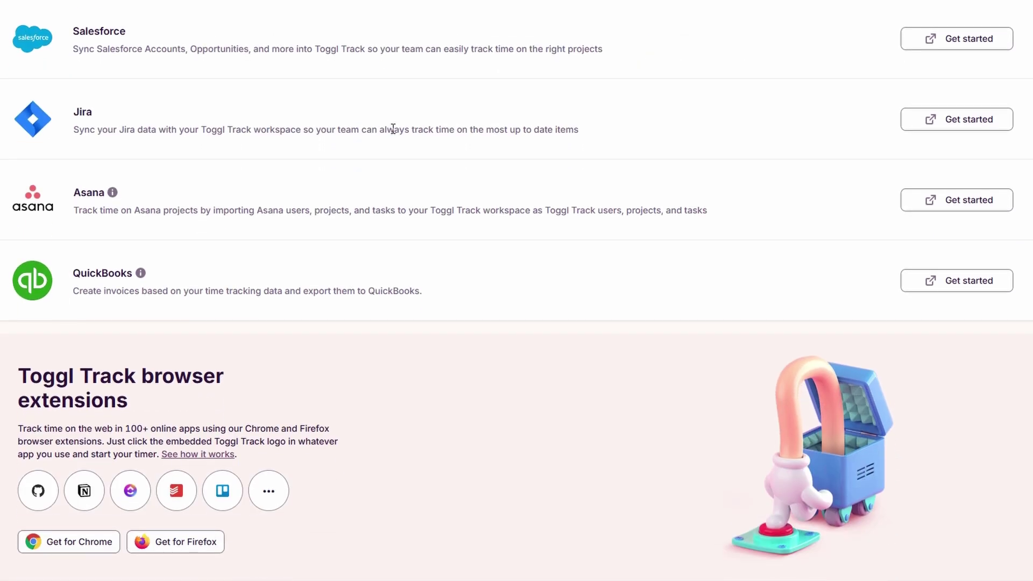
scroll(392, 130, down, 5)
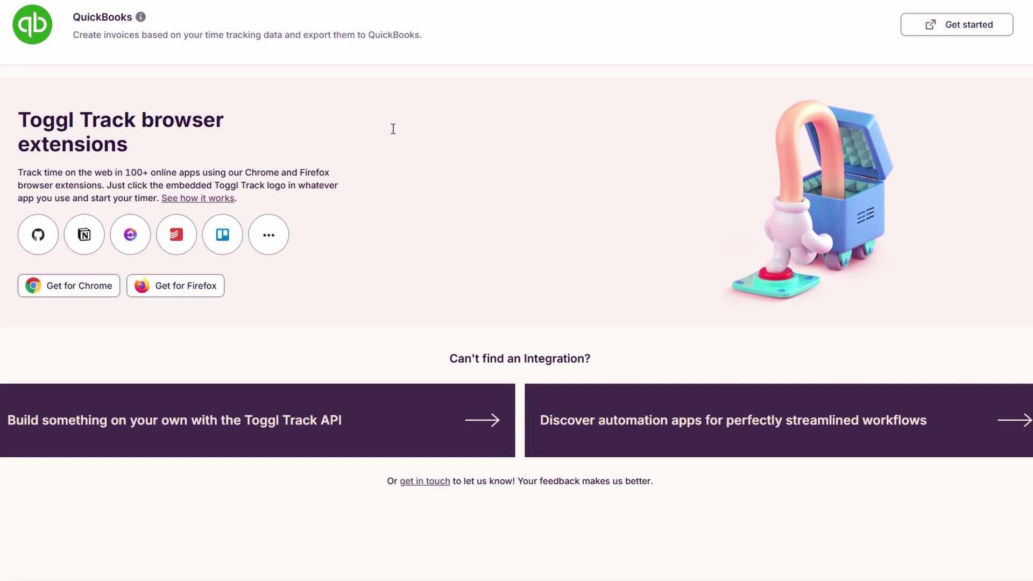
scroll(393, 130, up, 5)
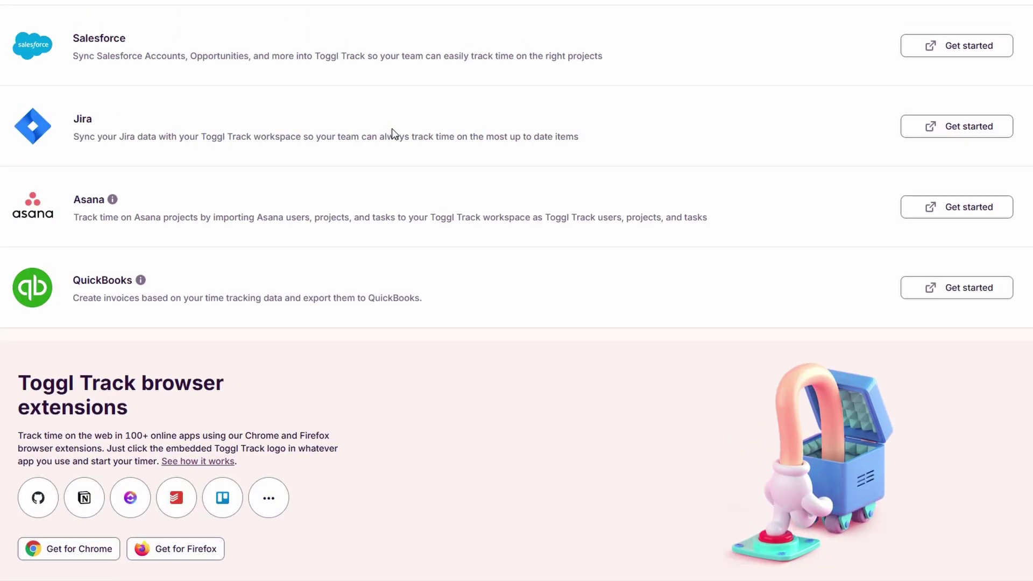
scroll(393, 131, up, 5)
scroll(393, 130, down, 3)
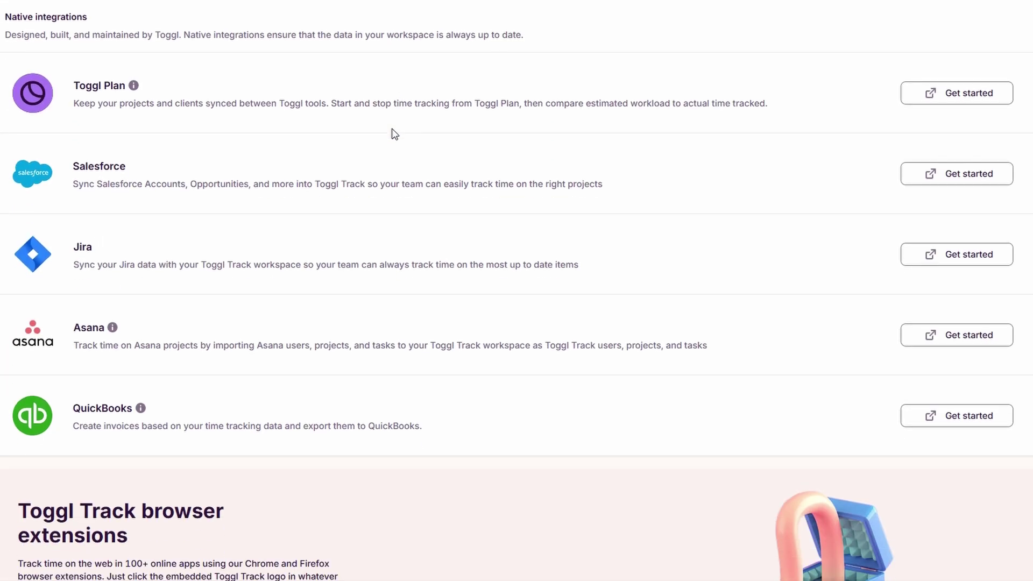
scroll(393, 130, up, 2)
scroll(395, 134, up, 3)
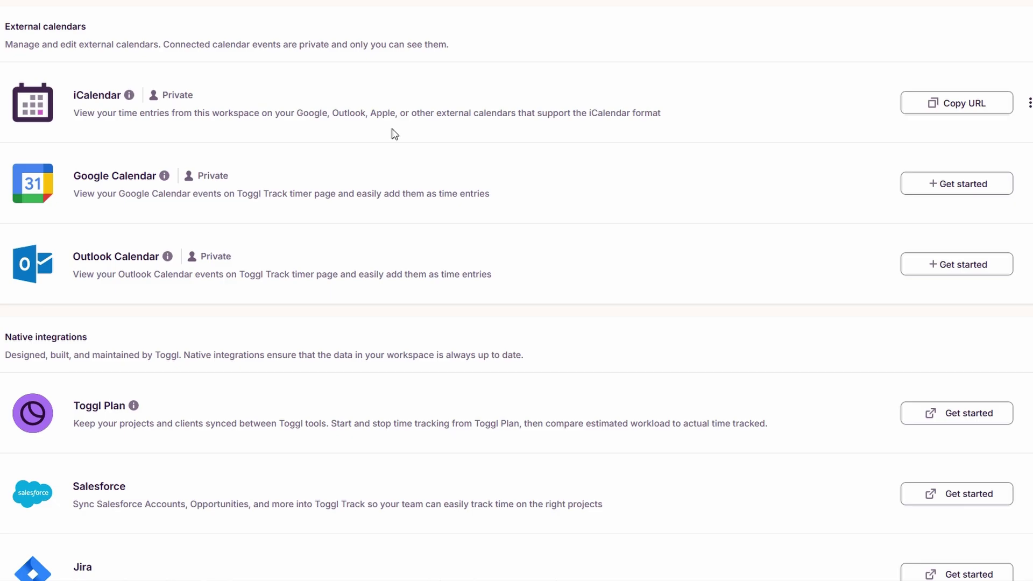
scroll(395, 134, down, 5)
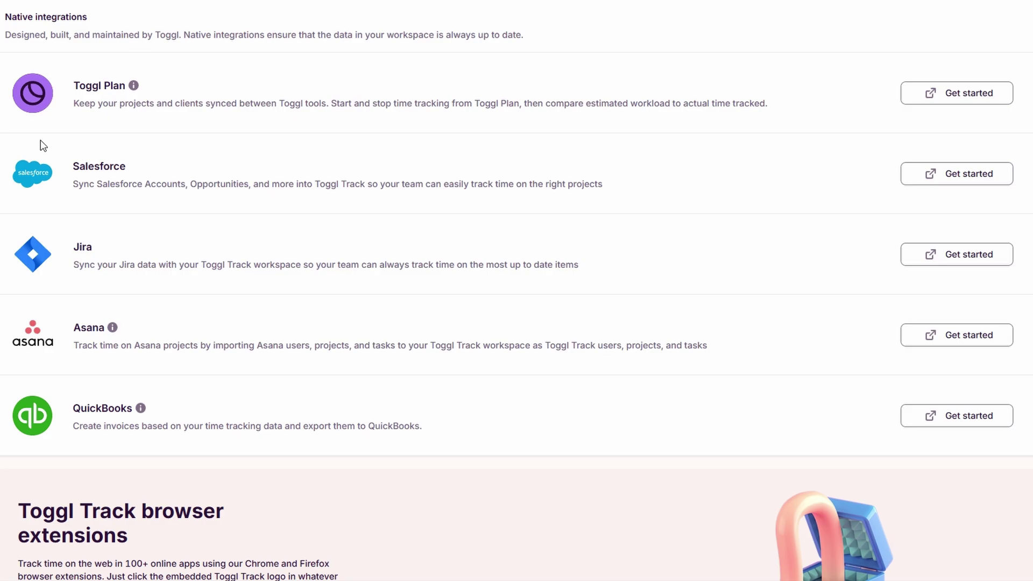
scroll(41, 141, down, 1)
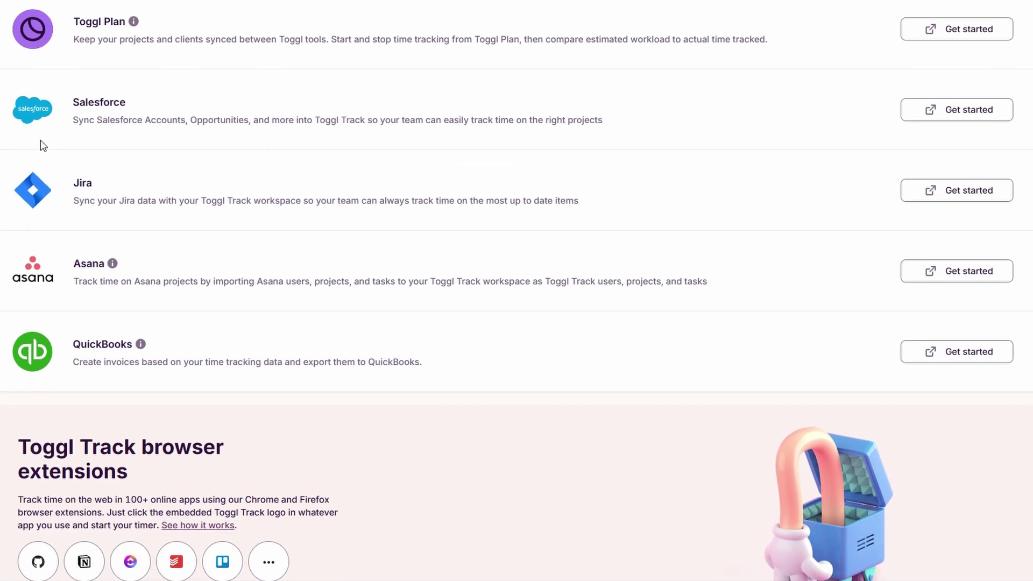
scroll(40, 141, down, 1)
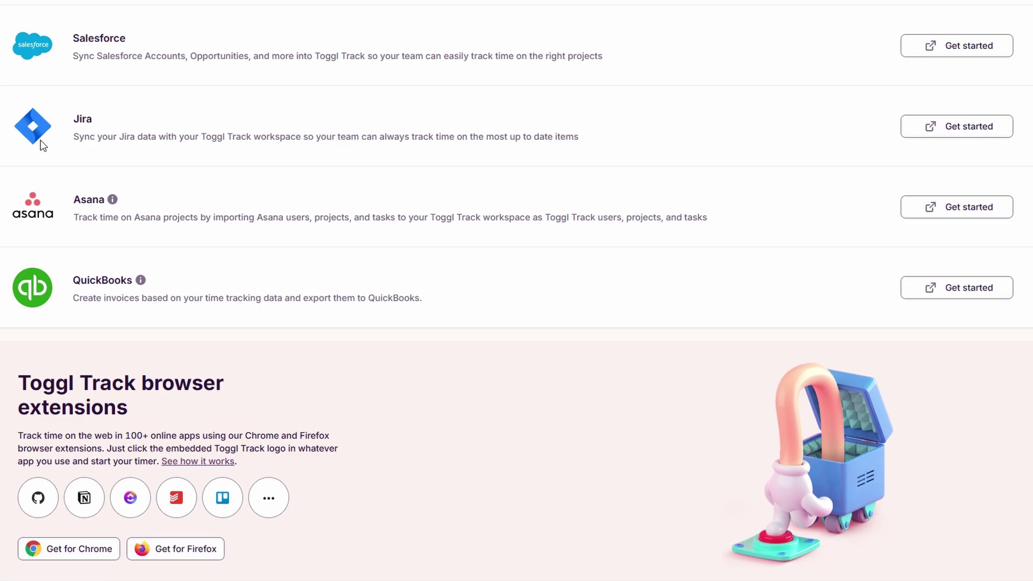
scroll(41, 140, up, 3)
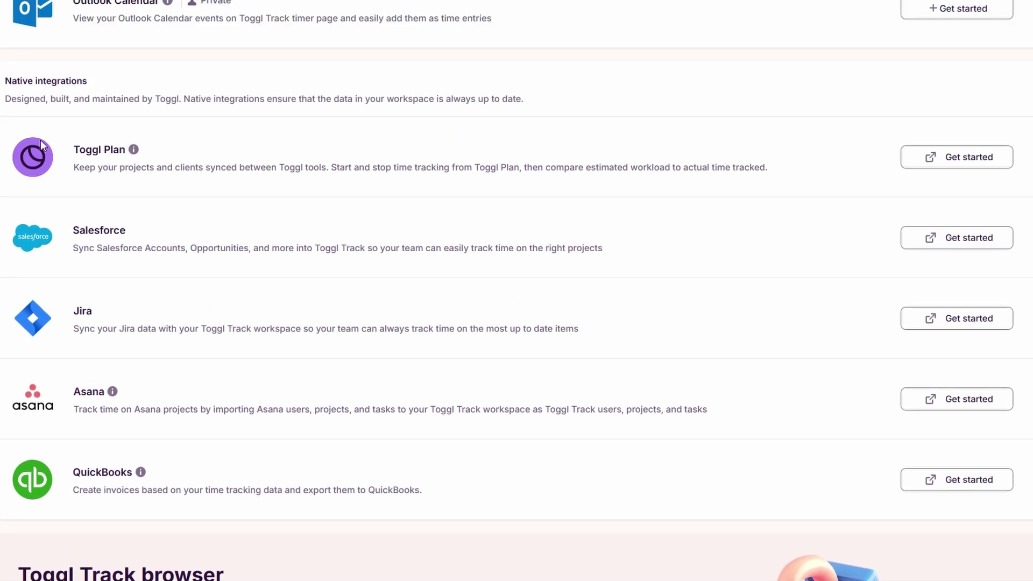
Start connecting Asana, select its Grant Permission heading, then view Browser extensions integrations
click(961, 405)
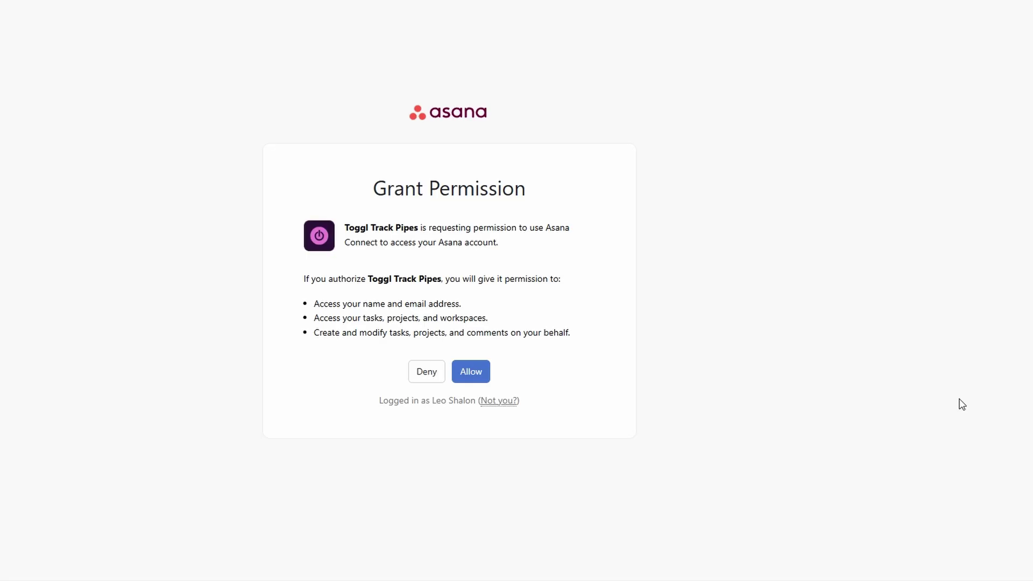
drag(372, 184, 552, 203)
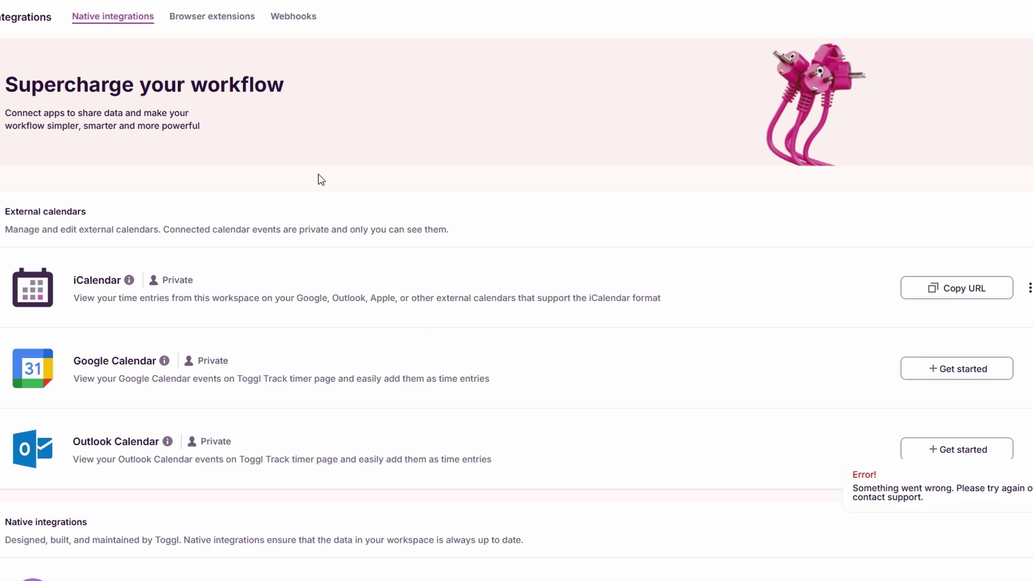
click(233, 15)
Check the empty Webhooks section, then scroll back through the Native integrations list
click(291, 19)
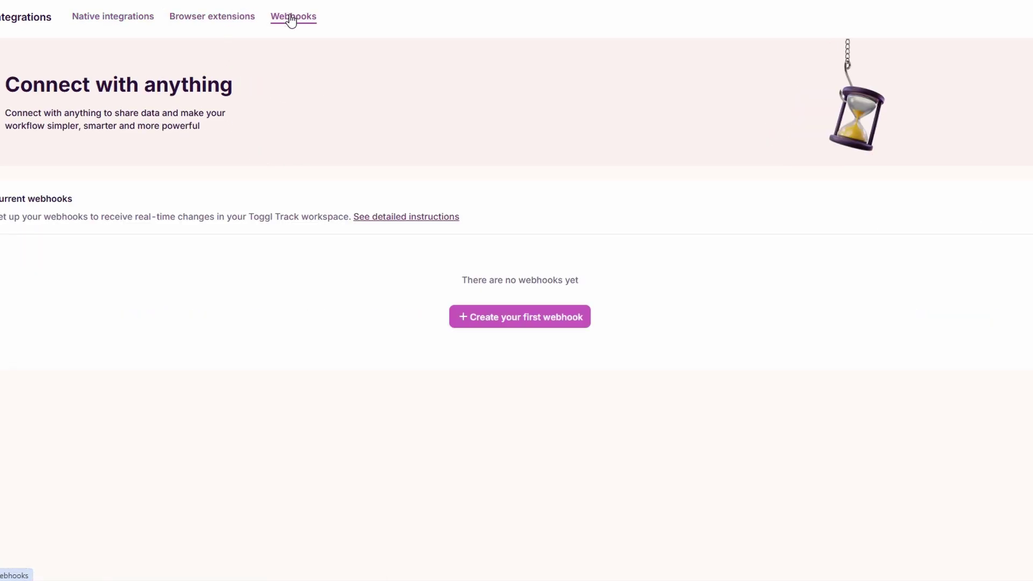
click(113, 16)
scroll(290, 150, down, 5)
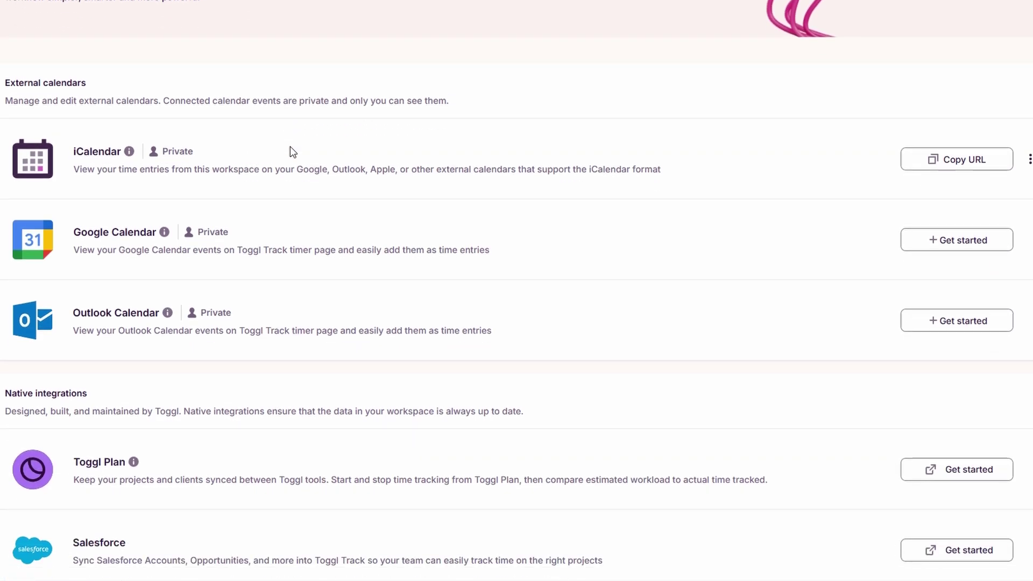
scroll(290, 147, down, 6)
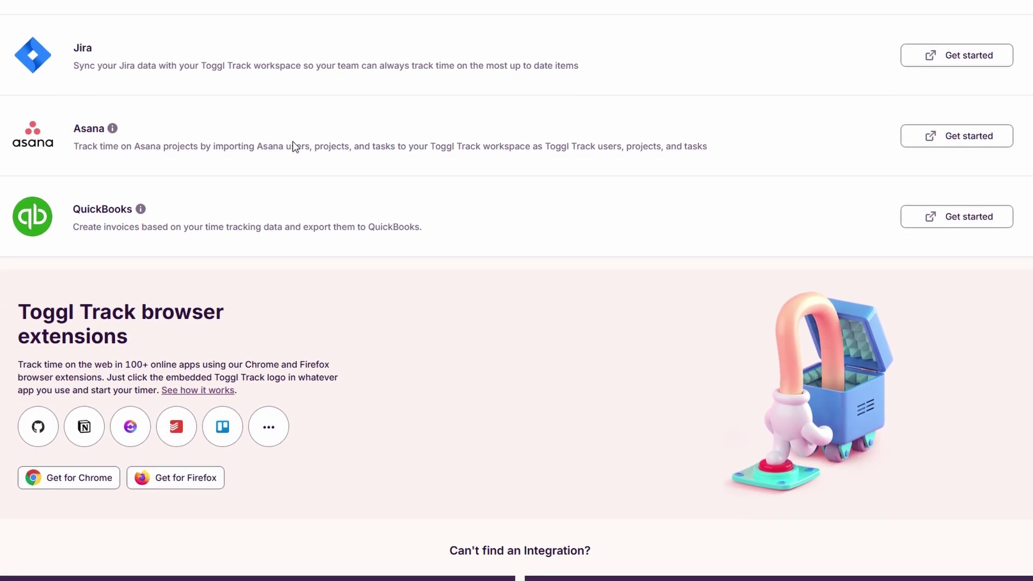
scroll(294, 139, up, 2)
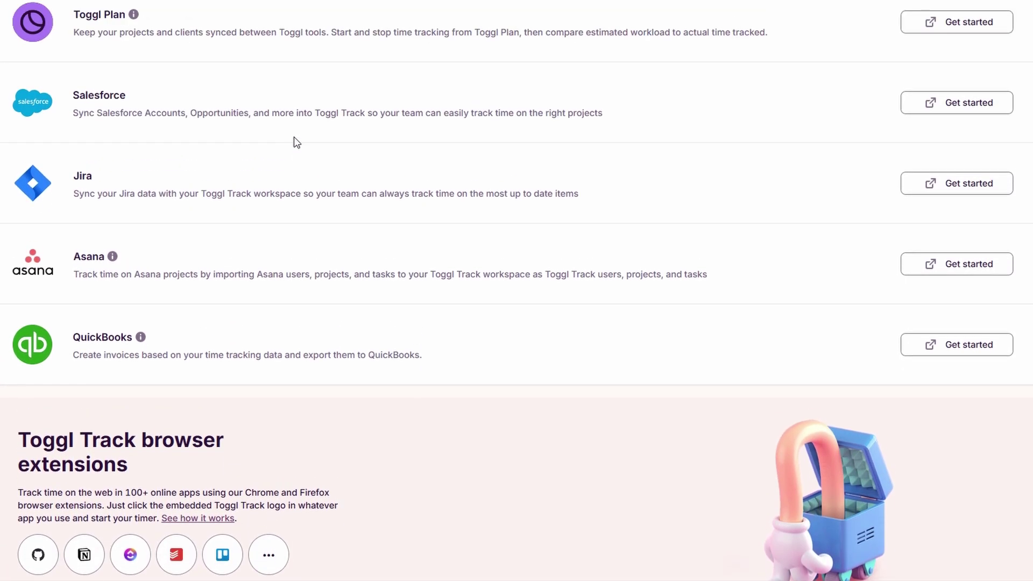
scroll(294, 137, up, 2)
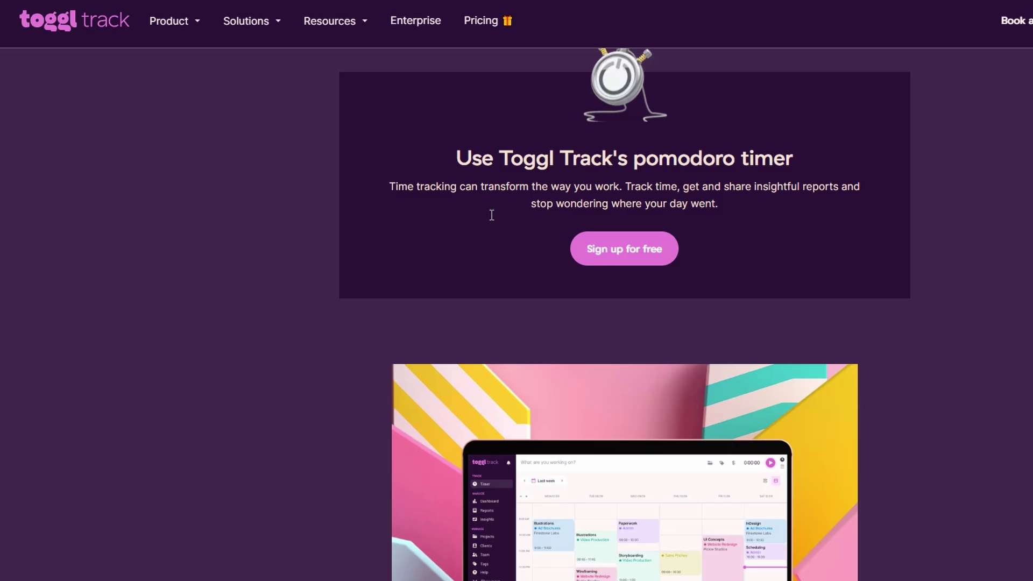
scroll(904, 359, down, 3)
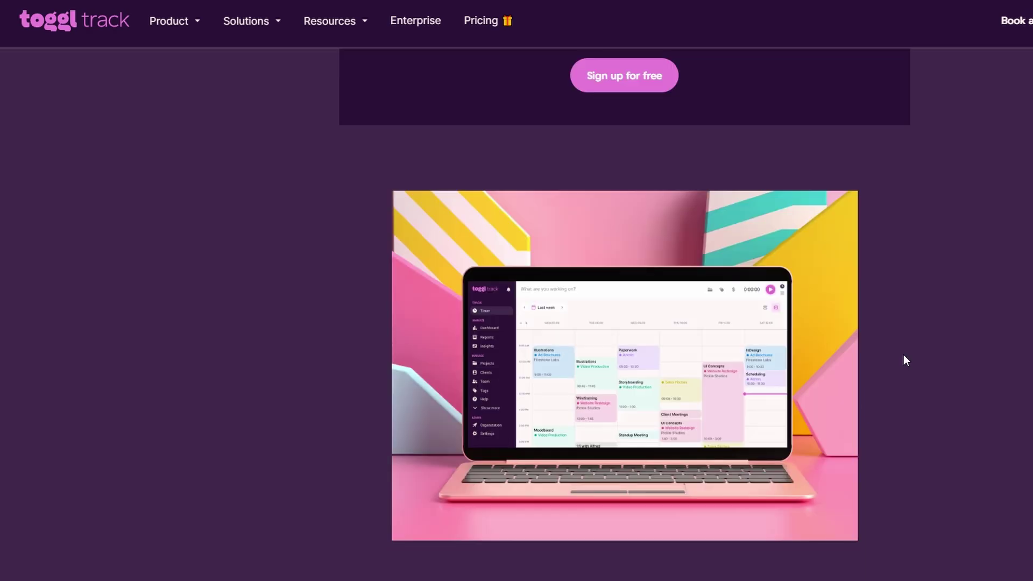